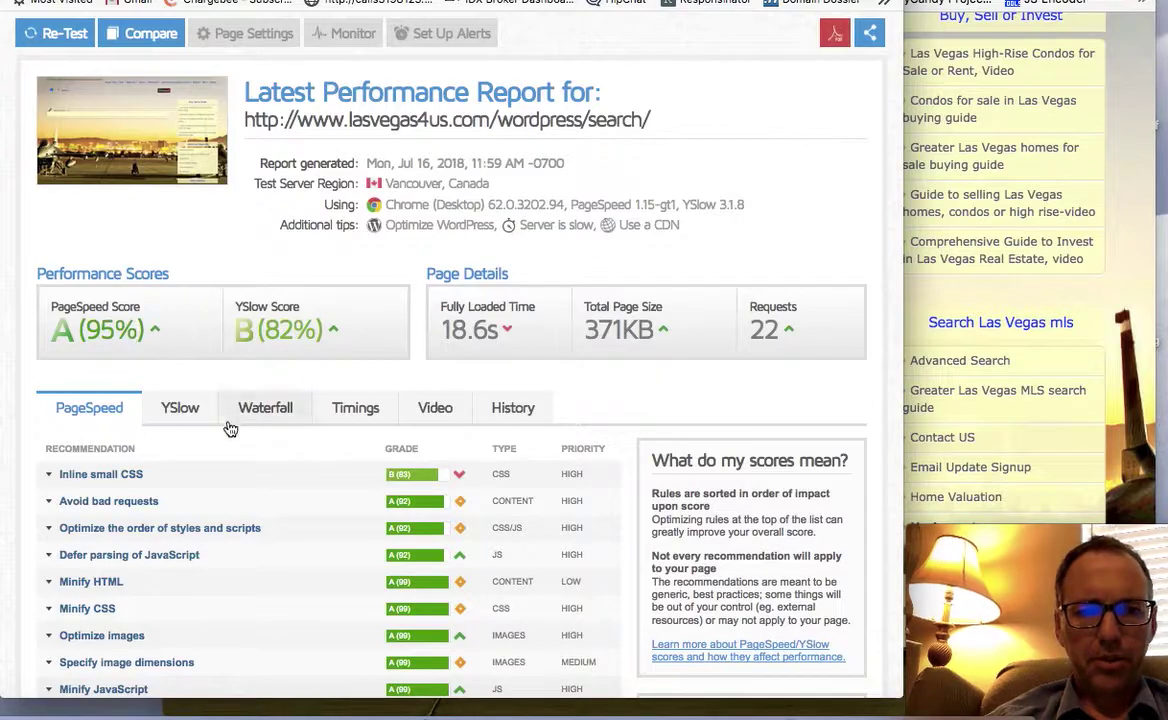
- Review the performance report for the wordpress/search page, checking the load time and the full list of PageSpeed recommendations
{"action": "mouse_move", "coordinate": [337, 339]}
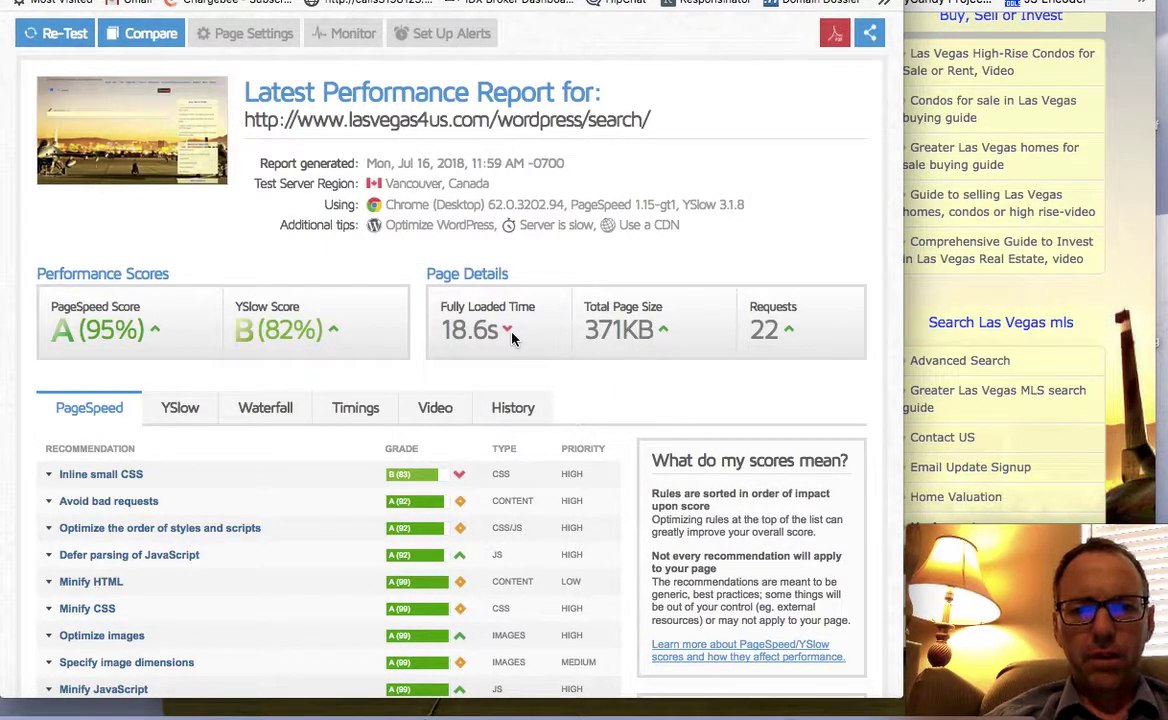
{"action": "scroll", "coordinate": [430, 533], "scroll_direction": "down", "scroll_amount": 8}
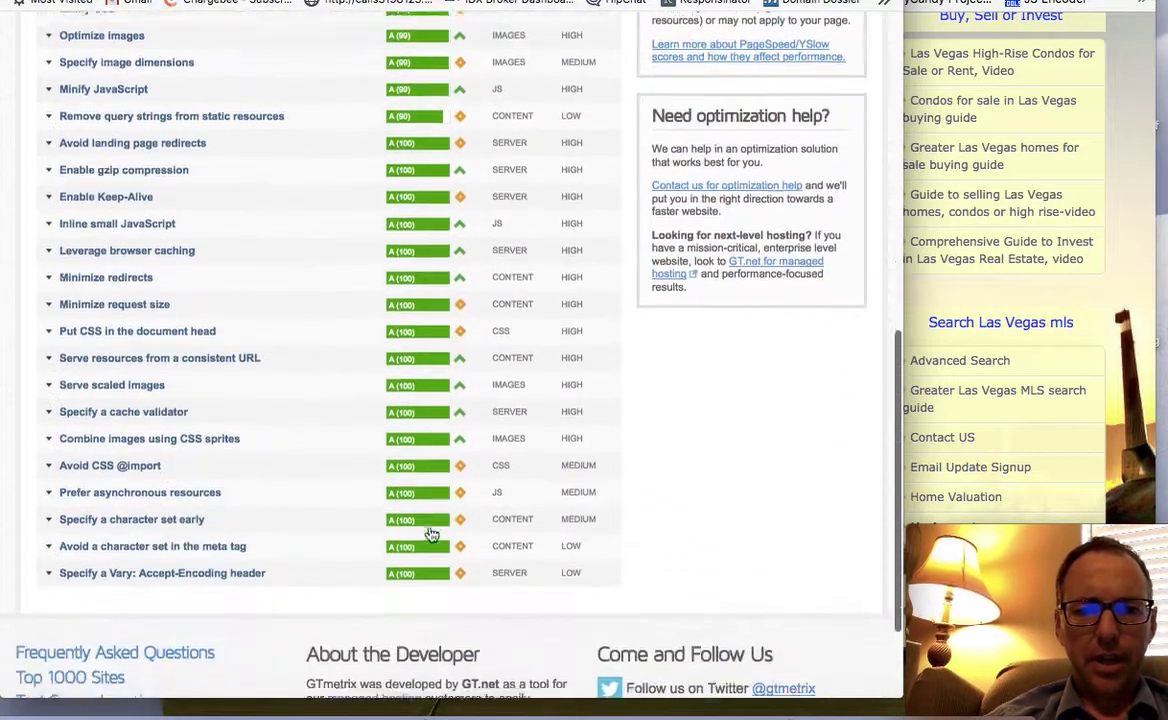
{"action": "scroll", "coordinate": [430, 530], "scroll_direction": "up", "scroll_amount": 7}
{"action": "scroll", "coordinate": [430, 527], "scroll_direction": "up", "scroll_amount": 3}
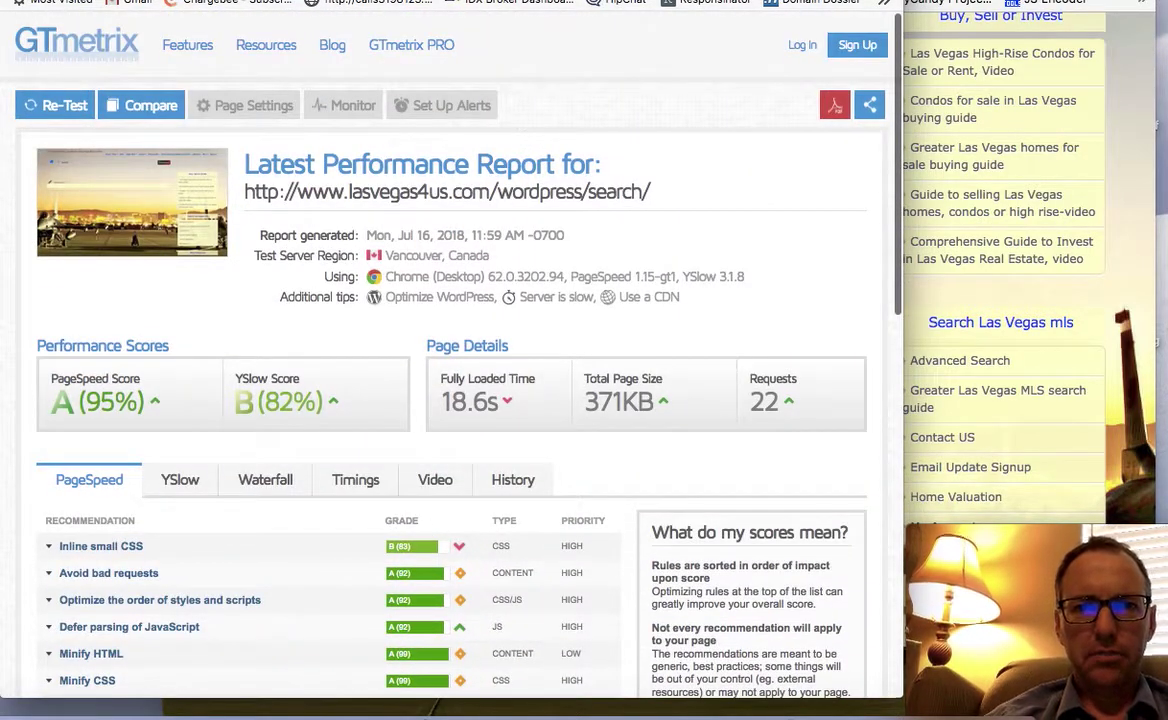
- Switch to the site's search wrapper page and close the developer tools
{"action": "key", "text": "ctrl+Tab"}
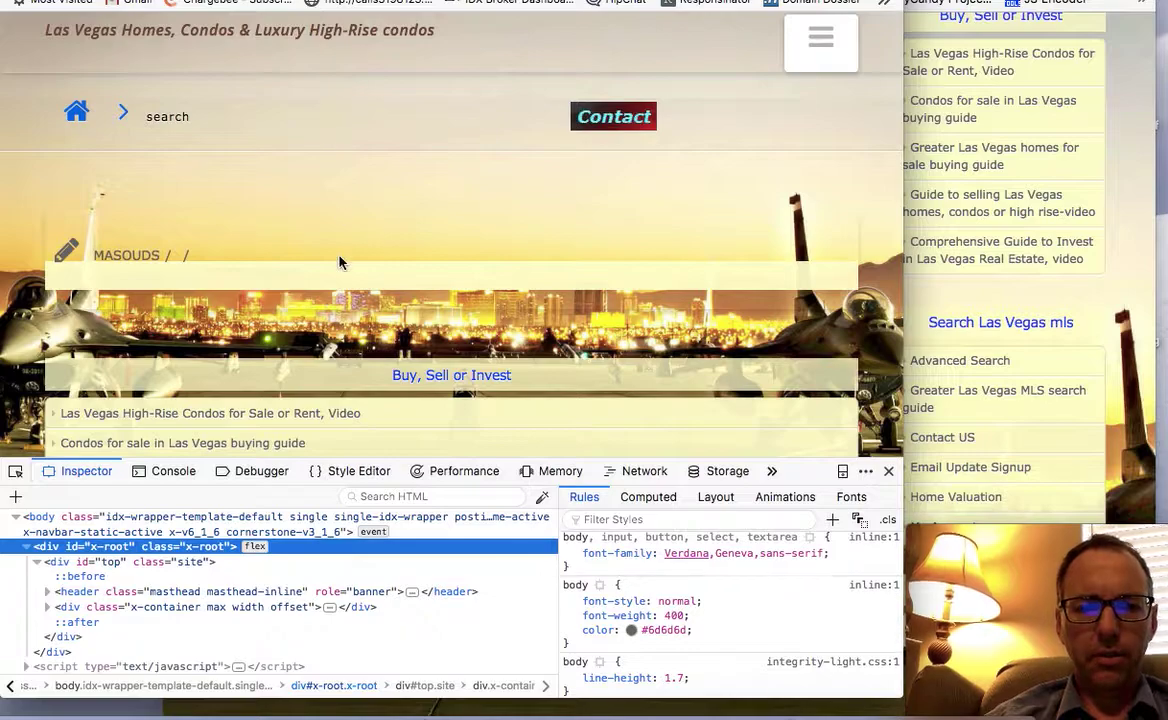
{"action": "scroll", "coordinate": [339, 262], "scroll_direction": "down", "scroll_amount": 1}
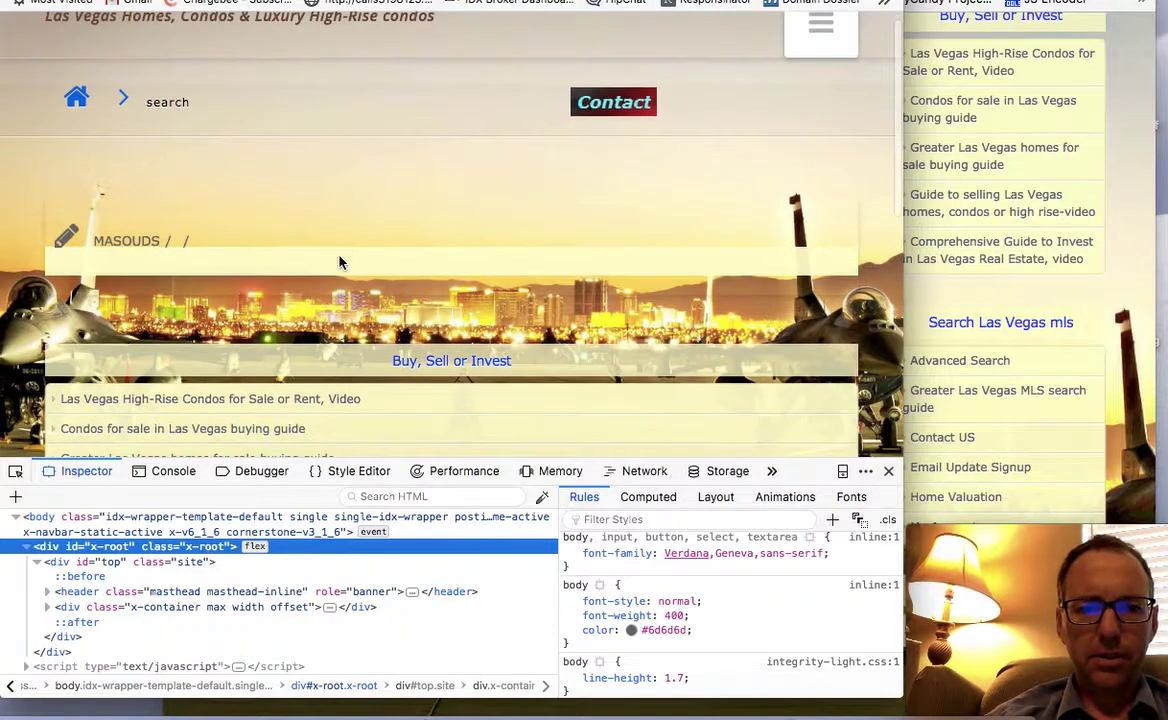
{"action": "left_click", "coordinate": [889, 472]}
{"action": "scroll", "coordinate": [375, 246], "scroll_direction": "up", "scroll_amount": 1}
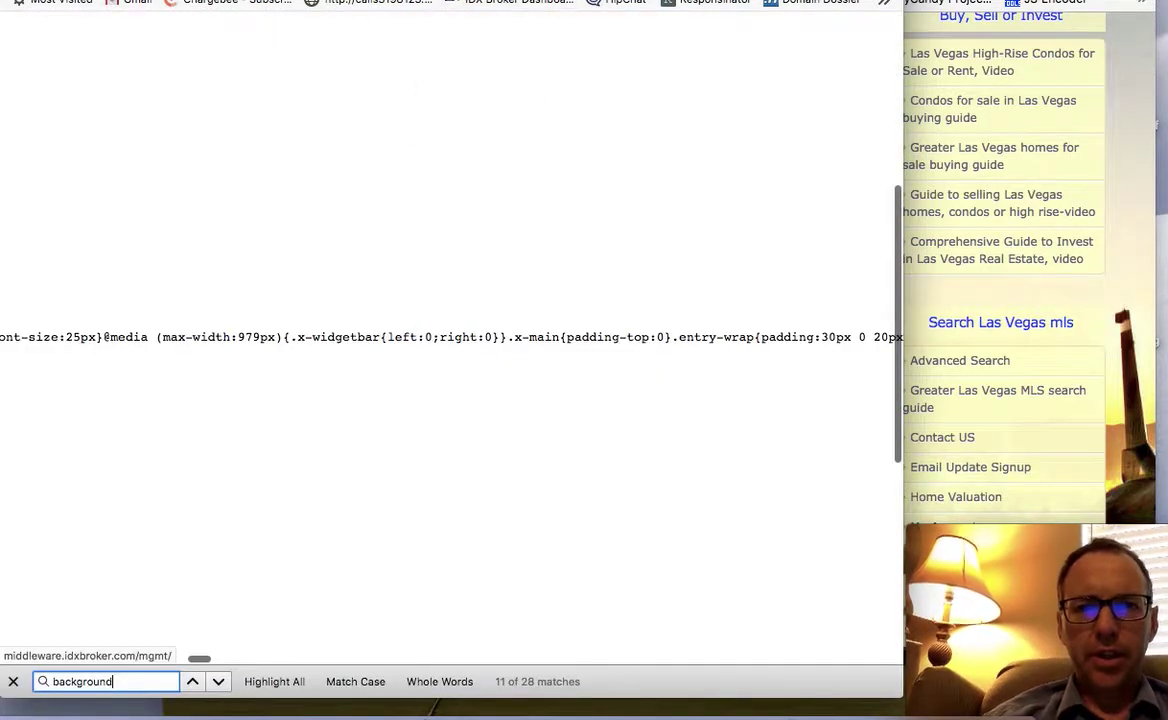
- Close the page source and examine the home page's overview text, video and link sections through to its end
{"action": "key", "text": "super+w"}
{"action": "scroll", "coordinate": [455, 180], "scroll_direction": "down", "scroll_amount": 10}
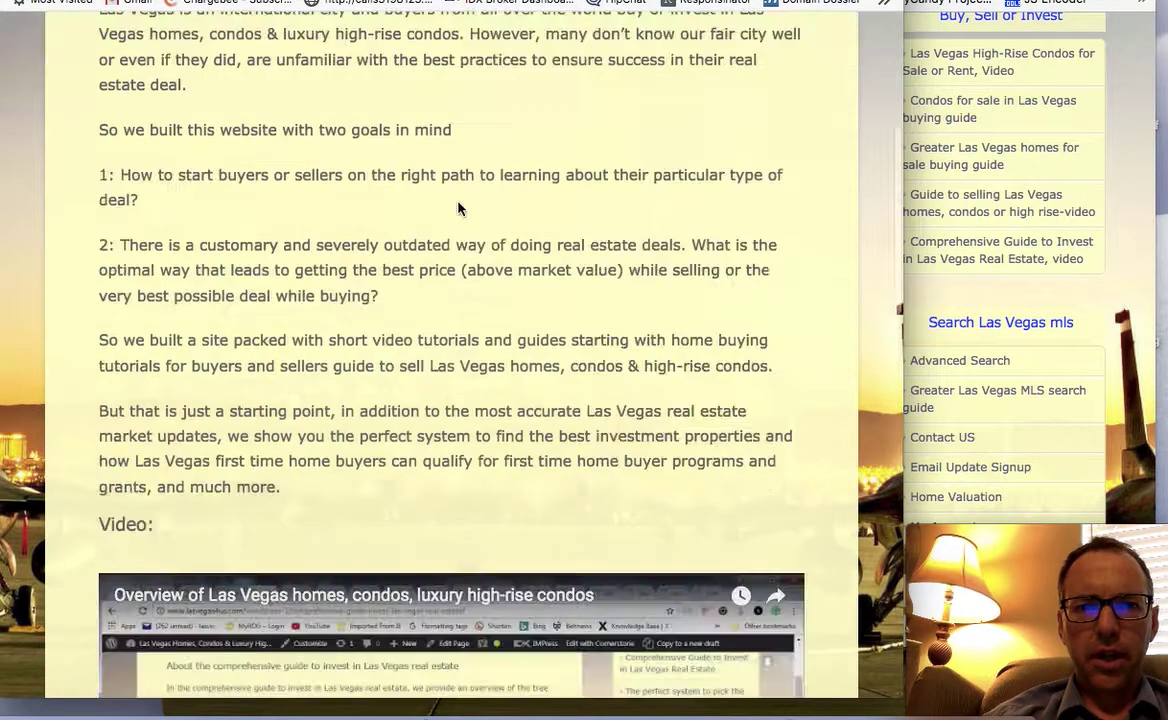
{"action": "scroll", "coordinate": [458, 208], "scroll_direction": "up", "scroll_amount": 2}
{"action": "scroll", "coordinate": [458, 208], "scroll_direction": "up", "scroll_amount": 3}
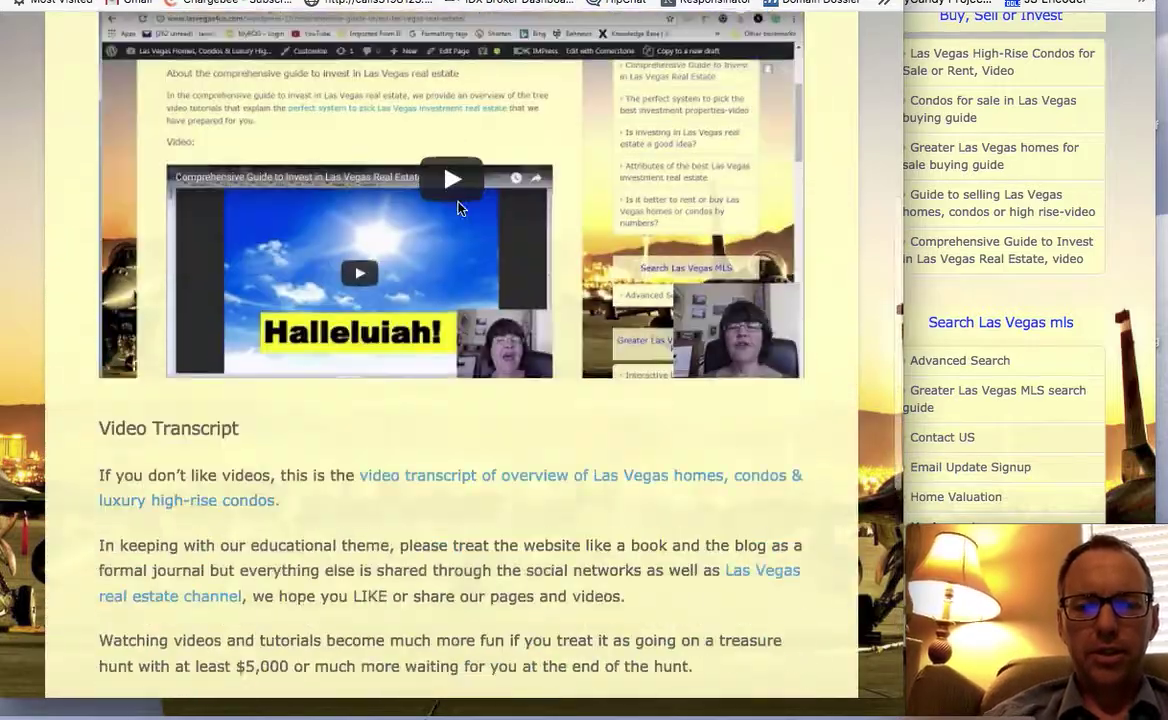
{"action": "scroll", "coordinate": [458, 208], "scroll_direction": "down", "scroll_amount": 6}
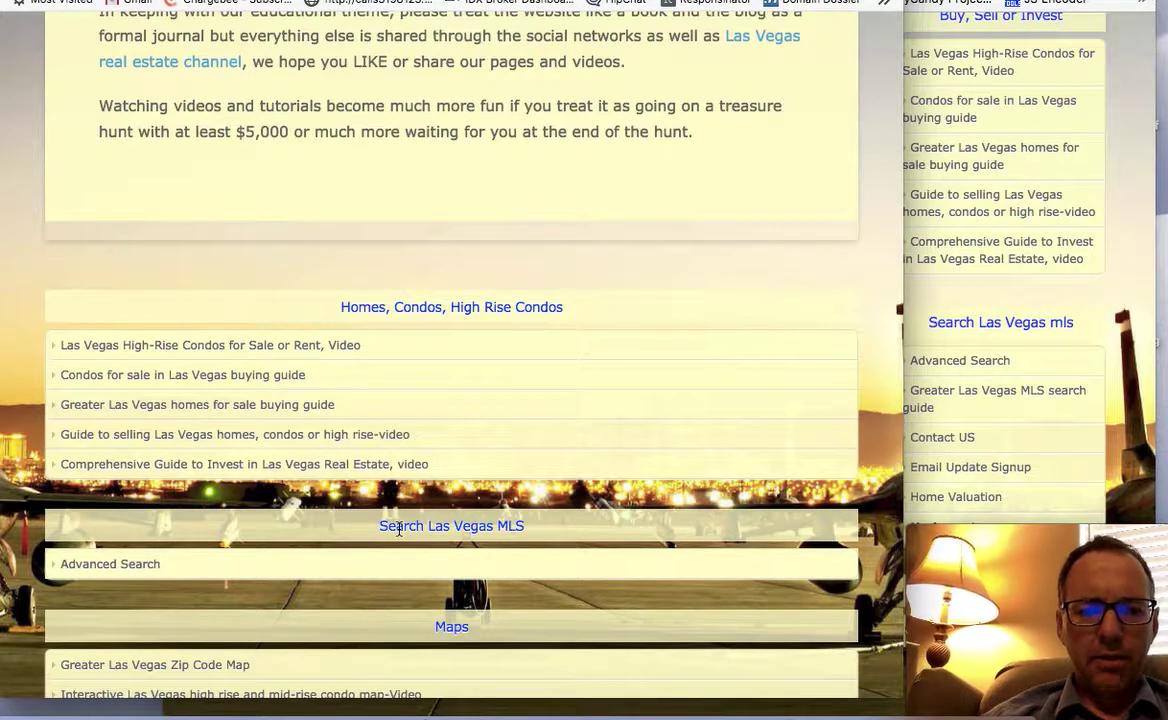
{"action": "scroll", "coordinate": [399, 529], "scroll_direction": "down", "scroll_amount": 2}
{"action": "scroll", "coordinate": [399, 530], "scroll_direction": "up", "scroll_amount": 5}
{"action": "scroll", "coordinate": [399, 535], "scroll_direction": "up", "scroll_amount": 3}
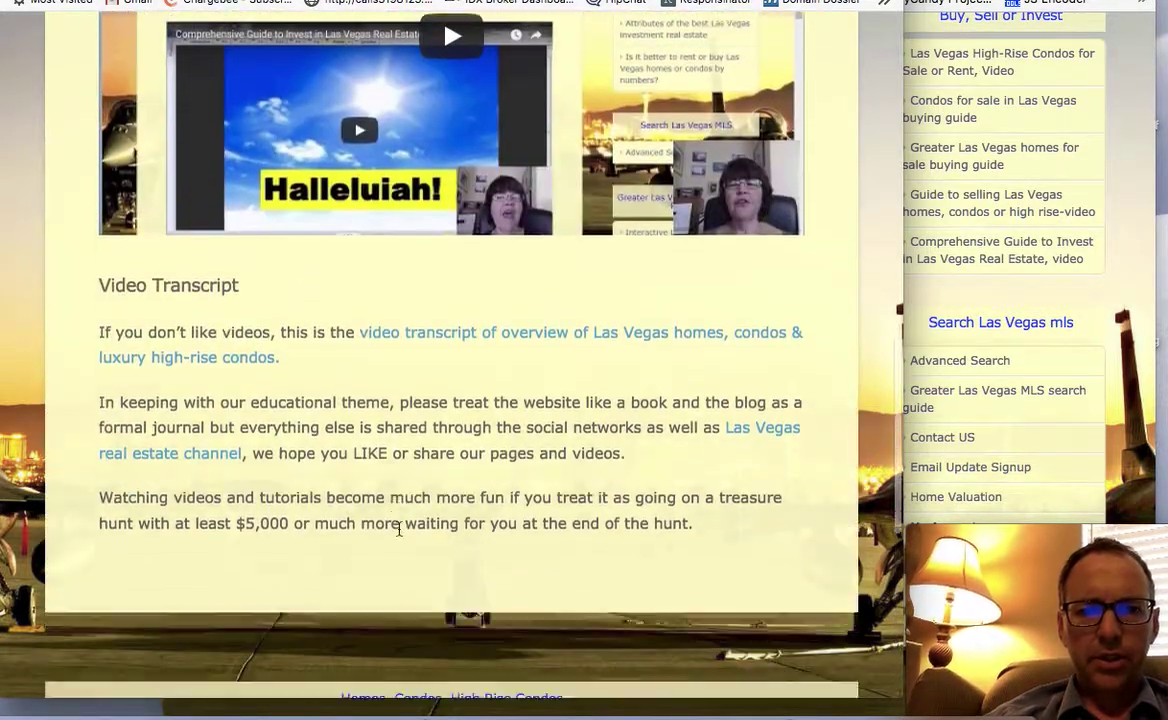
{"action": "scroll", "coordinate": [399, 534], "scroll_direction": "down", "scroll_amount": 8}
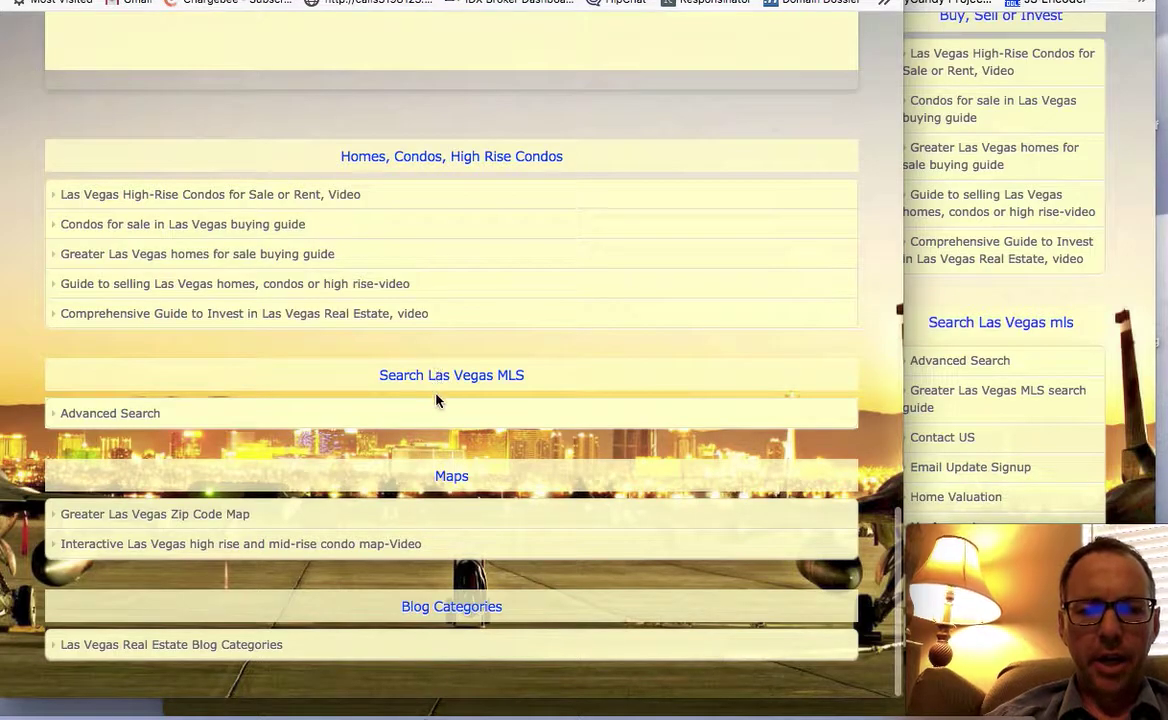
{"action": "scroll", "coordinate": [436, 400], "scroll_direction": "up", "scroll_amount": 15}
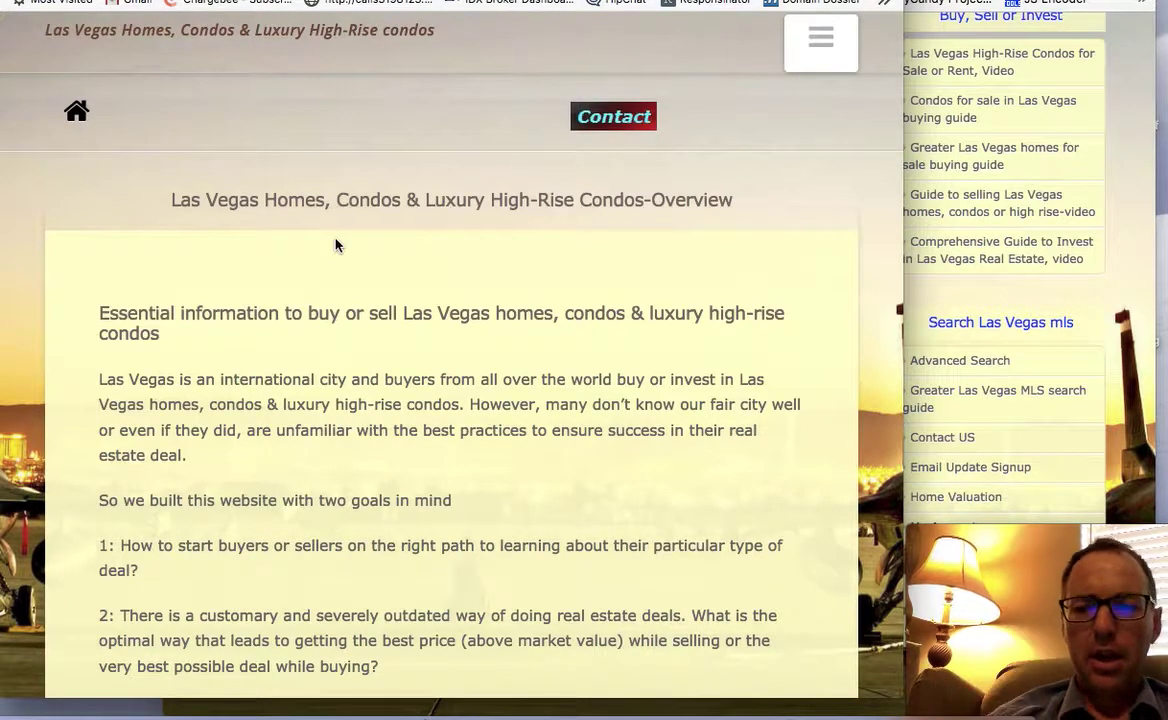
{"action": "scroll", "coordinate": [355, 297], "scroll_direction": "down", "scroll_amount": 1}
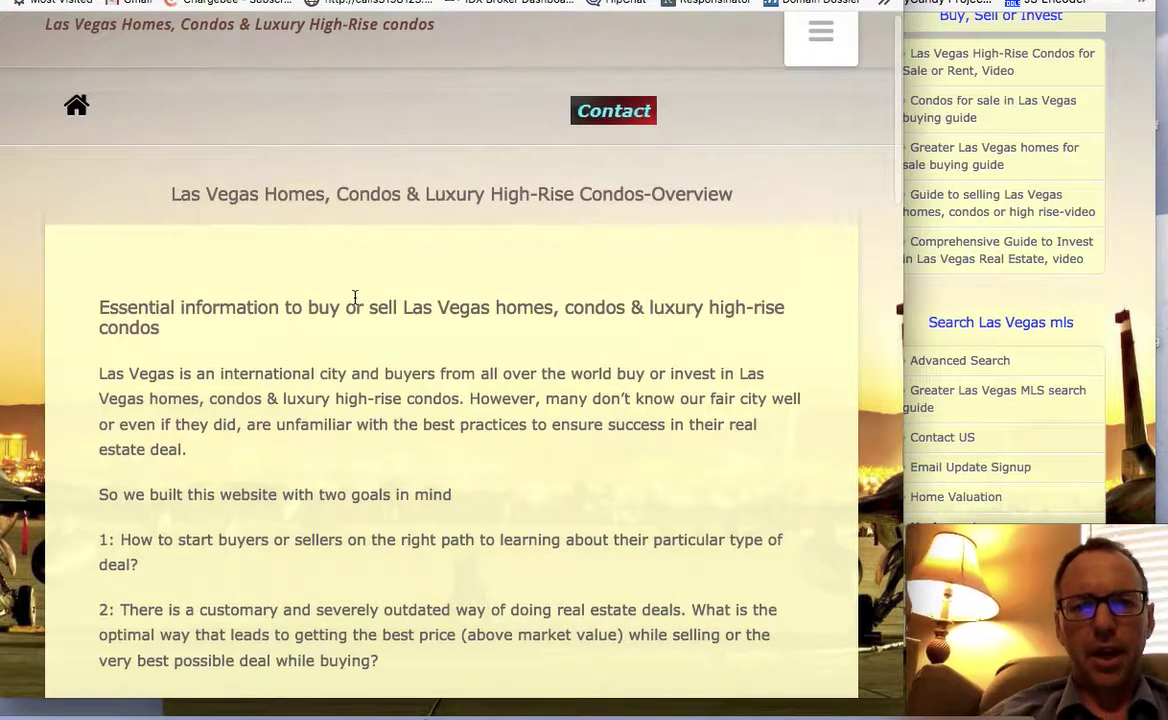
{"action": "scroll", "coordinate": [355, 297], "scroll_direction": "up", "scroll_amount": 1}
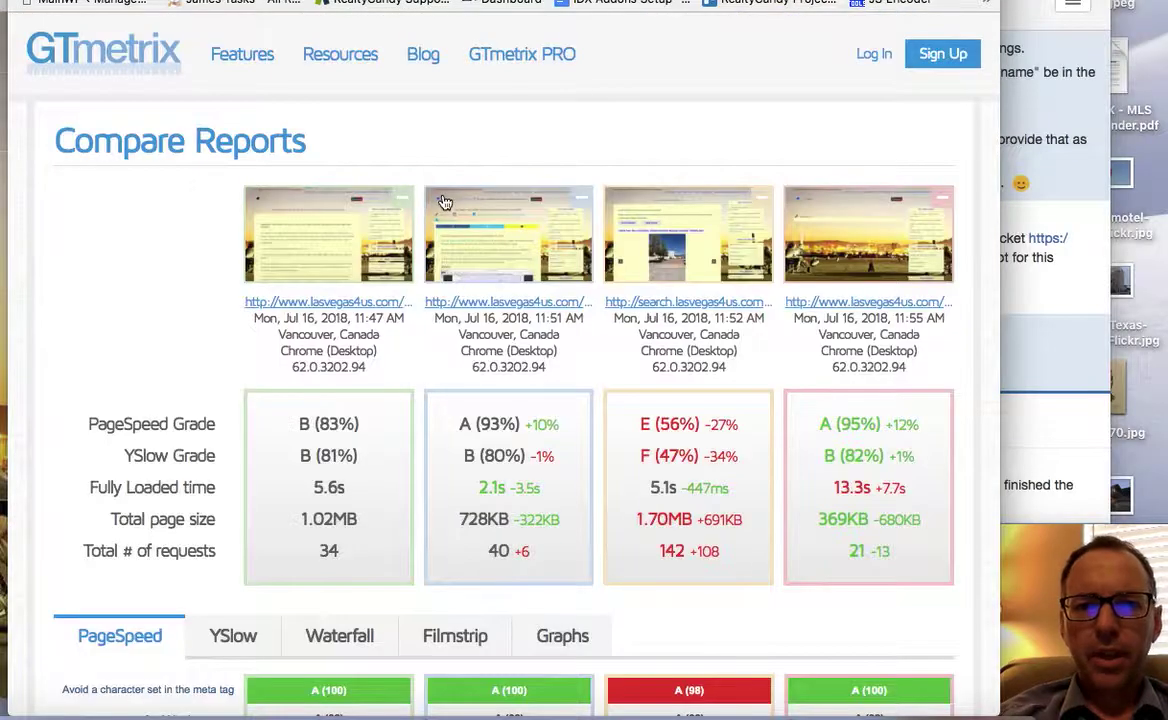
- Compare the grades, fully loaded times, page sizes and request counts of the four pages in the comparison report
{"action": "scroll", "coordinate": [342, 387], "scroll_direction": "down", "scroll_amount": 2}
{"action": "scroll", "coordinate": [342, 387], "scroll_direction": "up", "scroll_amount": 2}
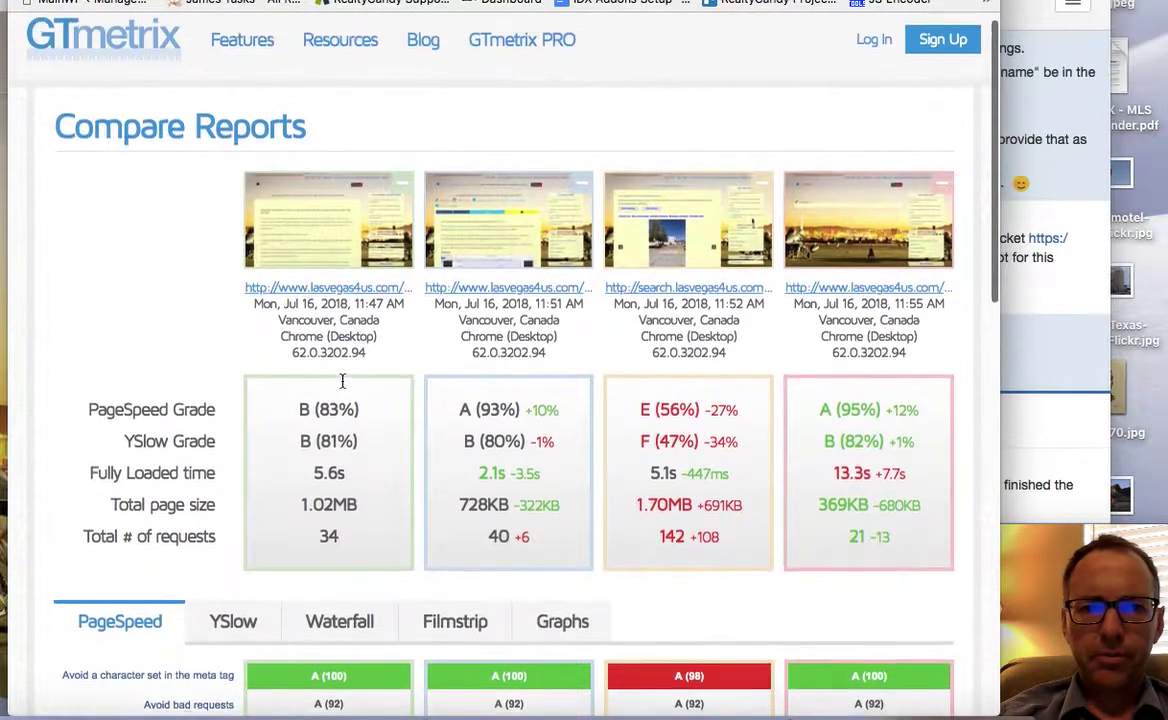
{"action": "scroll", "coordinate": [342, 387], "scroll_direction": "down", "scroll_amount": 2}
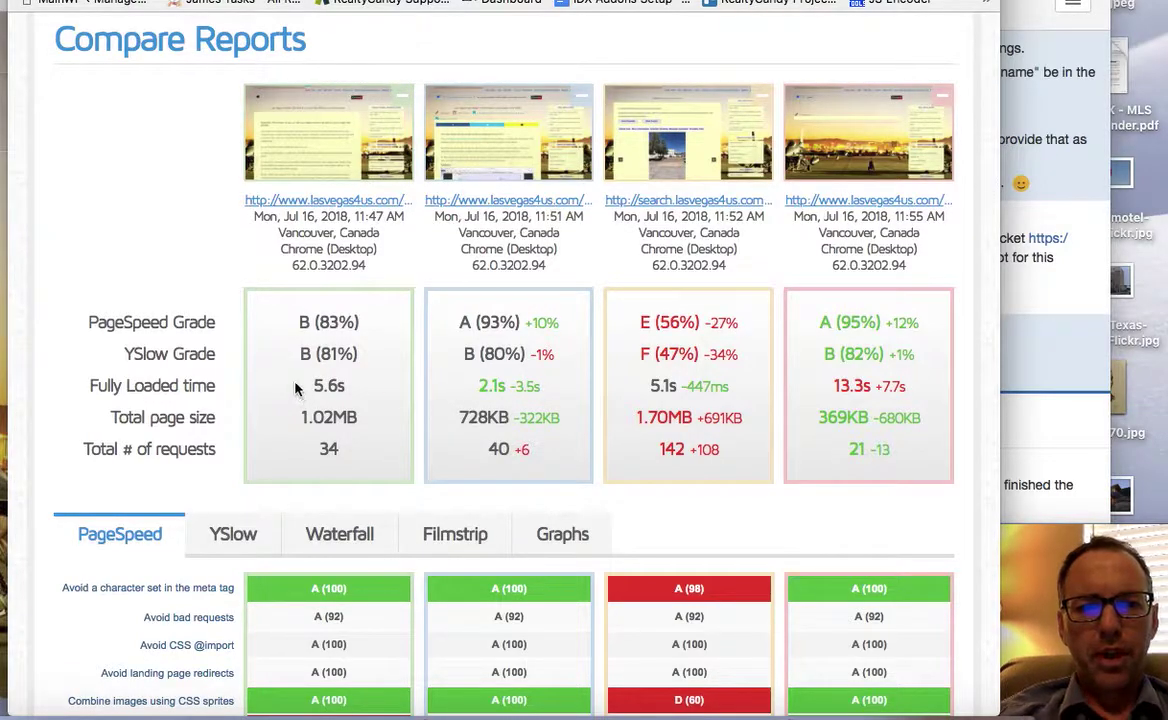
{"action": "left_click_drag", "start_coordinate": [290, 387], "coordinate": [358, 420]}
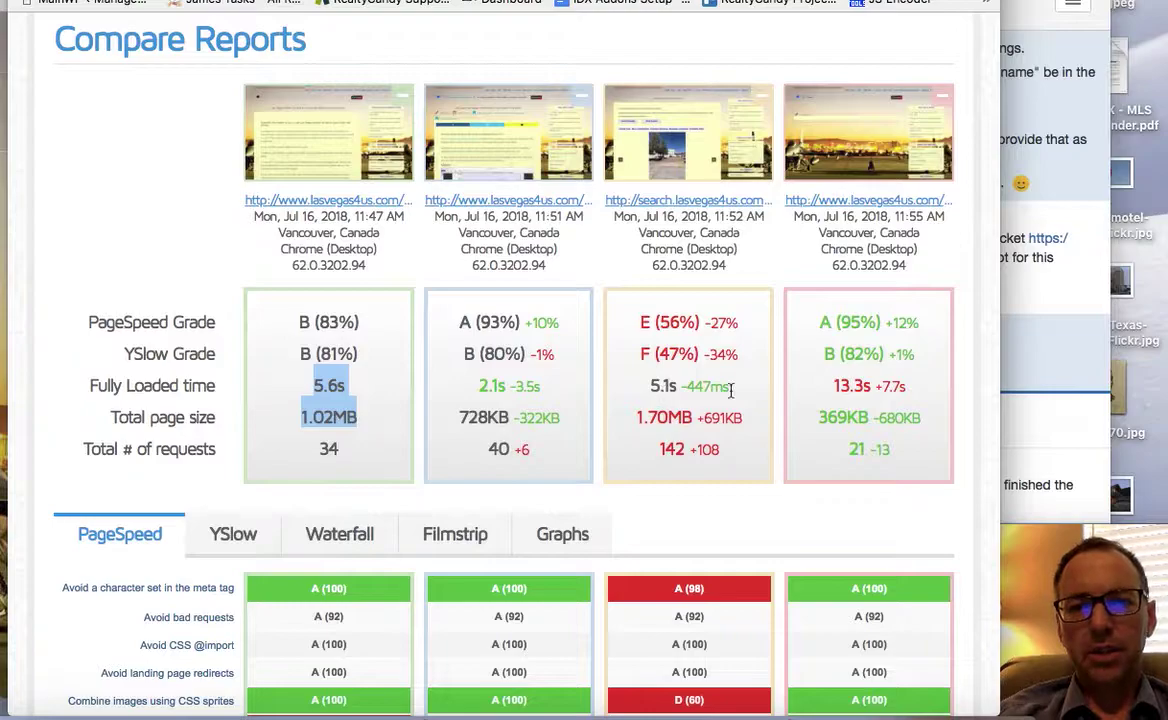
{"action": "left_click", "coordinate": [935, 243]}
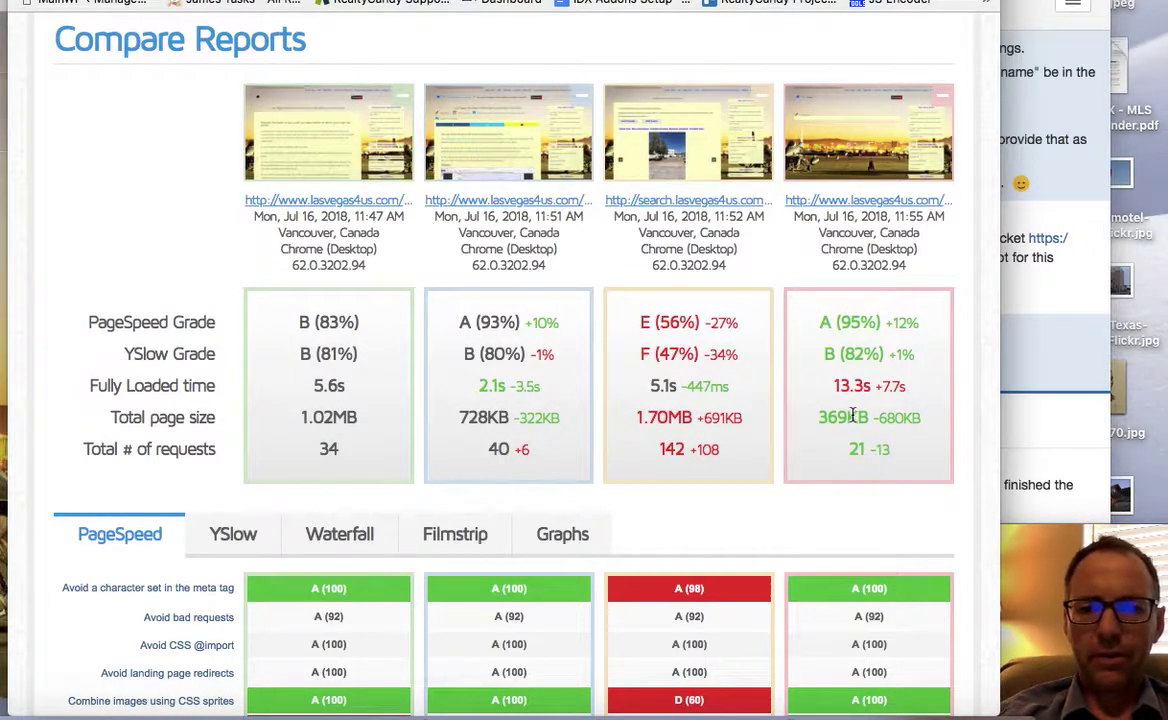
{"action": "scroll", "coordinate": [851, 416], "scroll_direction": "down", "scroll_amount": 3}
{"action": "scroll", "coordinate": [852, 414], "scroll_direction": "up", "scroll_amount": 5}
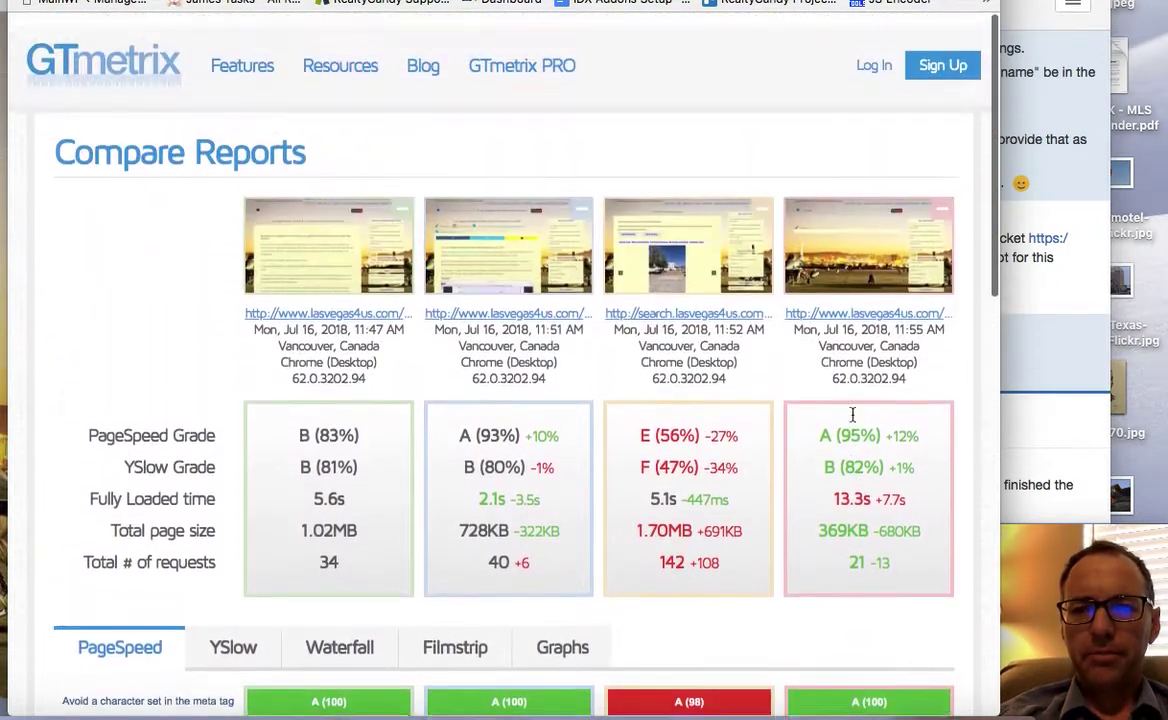
{"action": "right_click", "coordinate": [860, 311]}
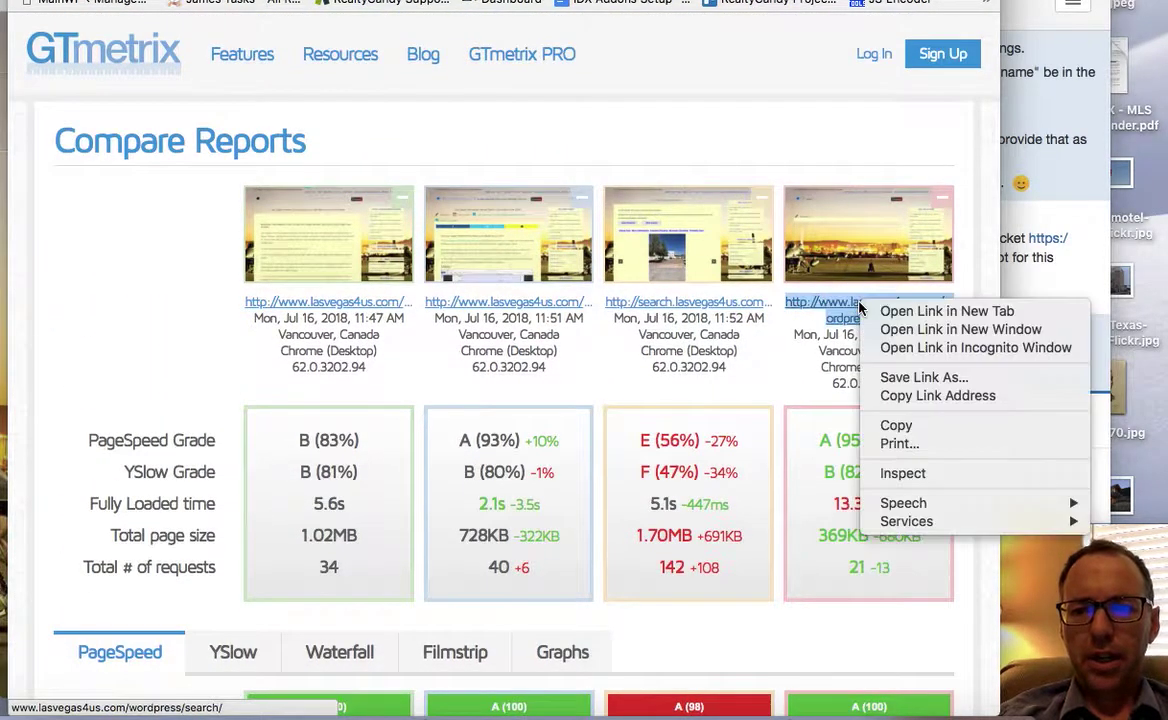
{"action": "left_click", "coordinate": [903, 395]}
{"action": "left_click", "coordinate": [108, 60]}
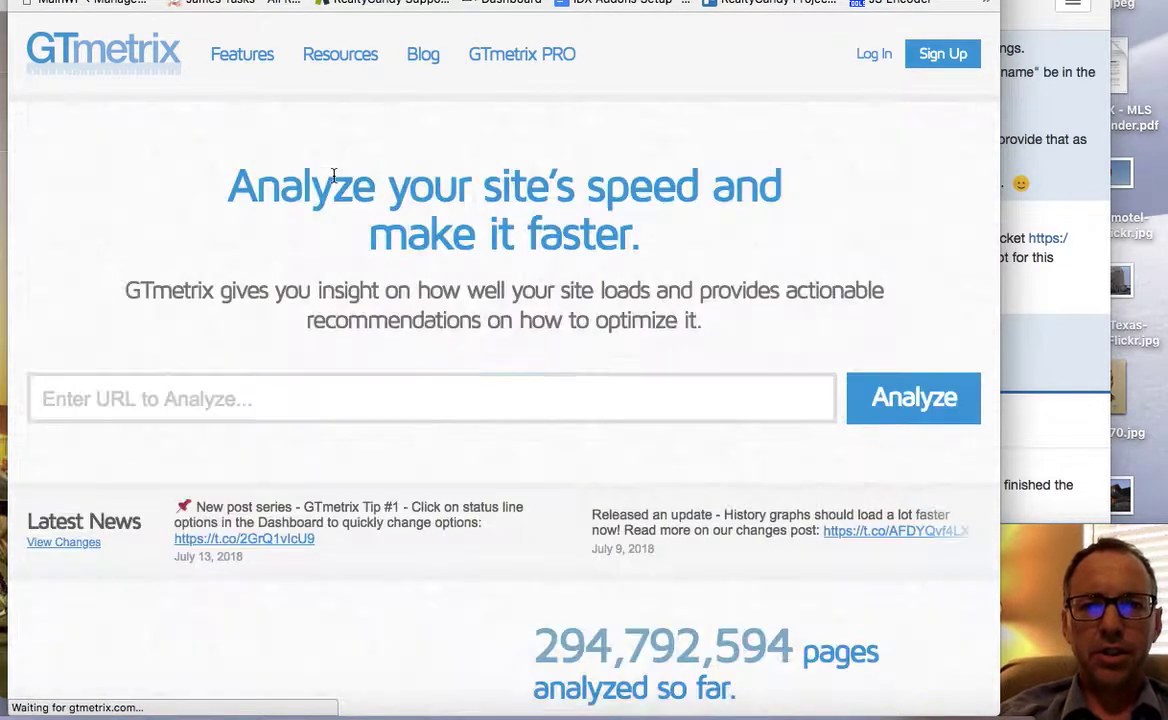
{"action": "type", "text": "http://www.lasvegas4us.com/wordpress/search/"}
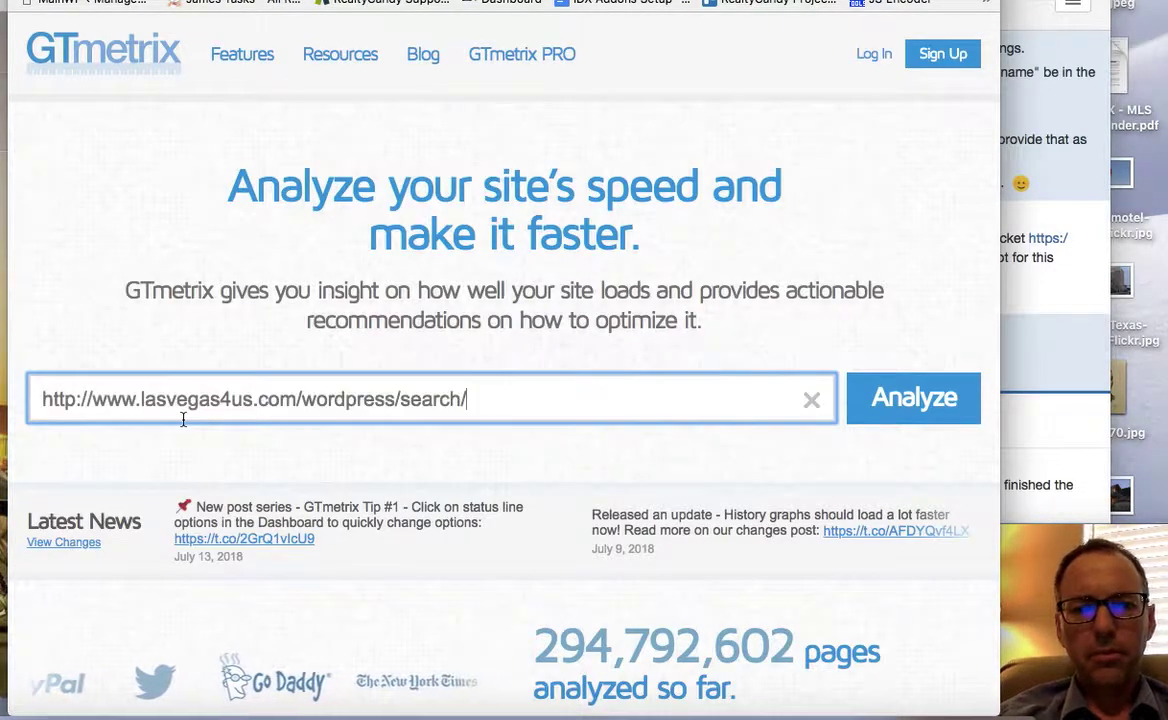
{"action": "left_click", "coordinate": [888, 402]}
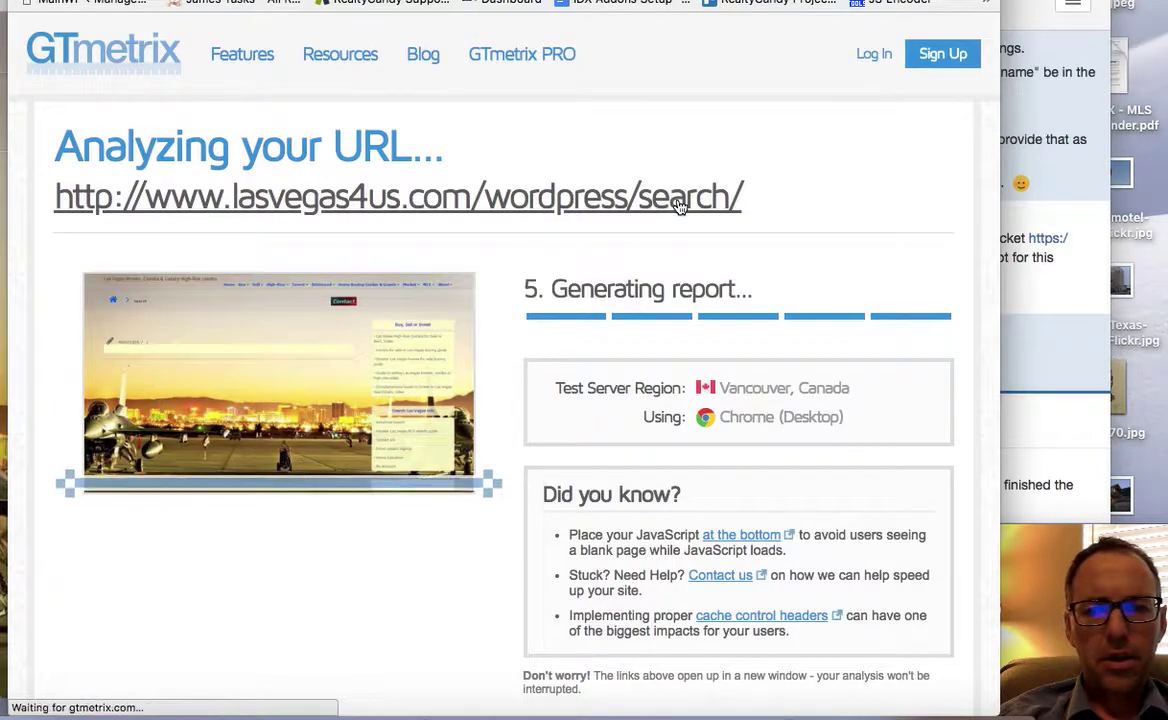
- Examine the new report's performance scores, page details and PageSpeed recommendations for the search page
{"action": "scroll", "coordinate": [705, 292], "scroll_direction": "down", "scroll_amount": 5}
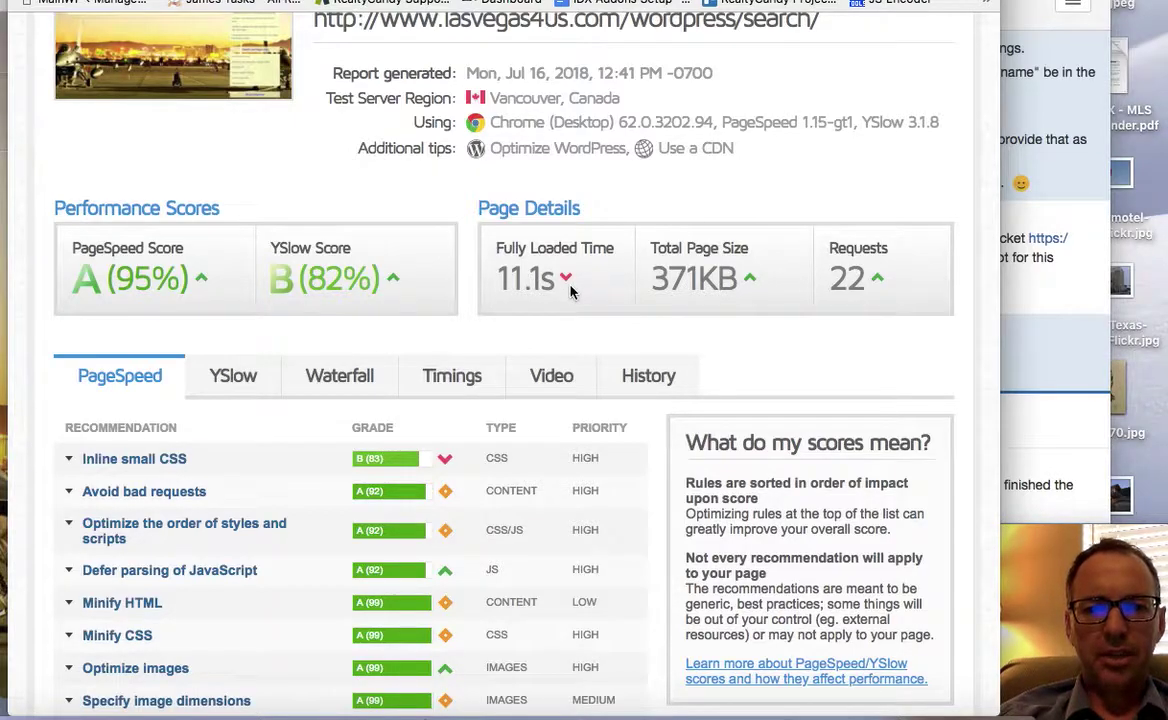
{"action": "scroll", "coordinate": [563, 277], "scroll_direction": "up", "scroll_amount": 2}
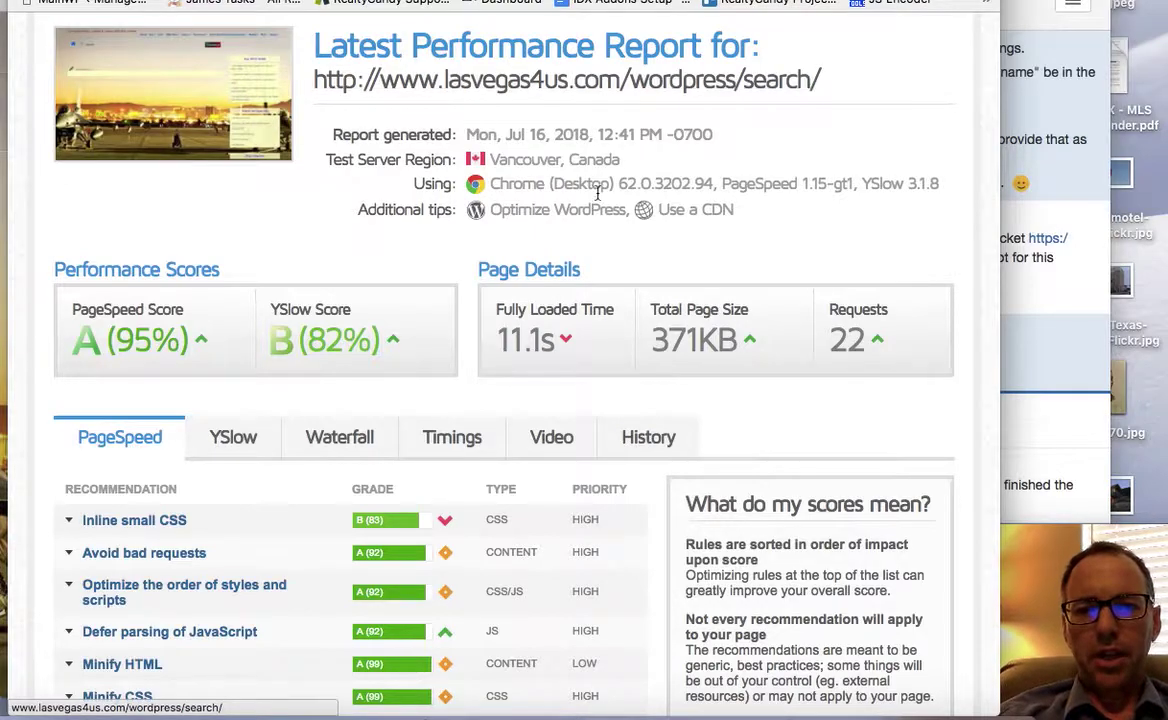
{"action": "scroll", "coordinate": [600, 205], "scroll_direction": "down", "scroll_amount": 5}
{"action": "scroll", "coordinate": [597, 215], "scroll_direction": "down", "scroll_amount": 5}
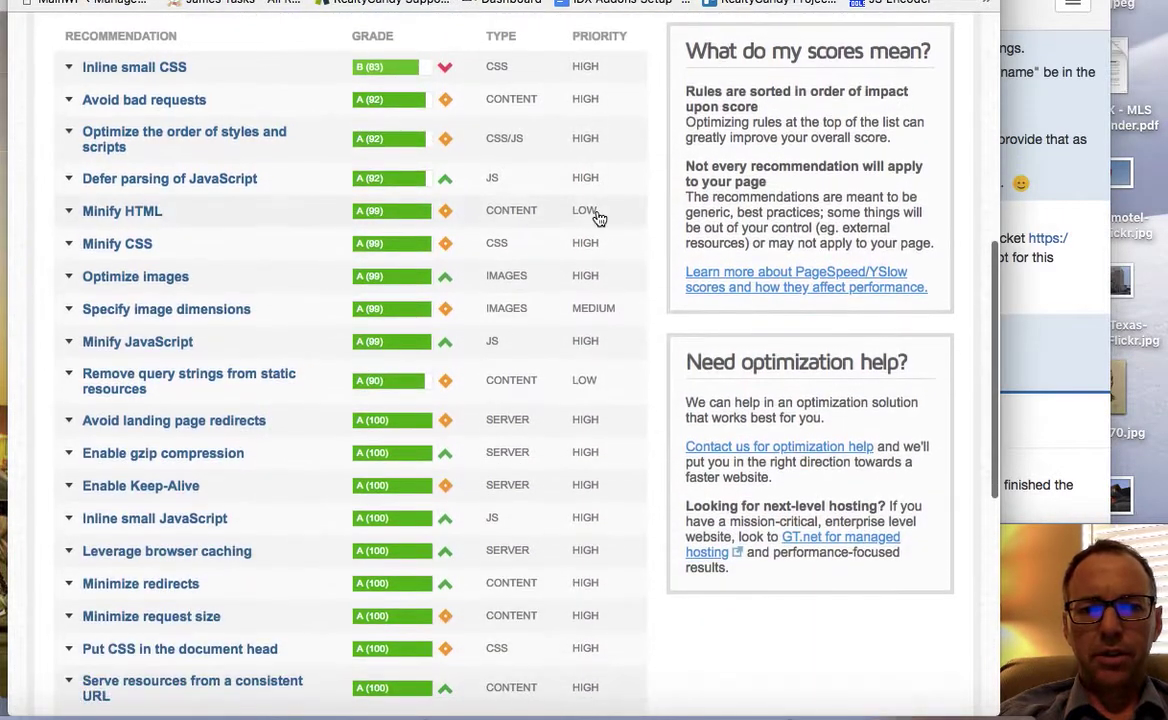
{"action": "scroll", "coordinate": [163, 422], "scroll_direction": "up", "scroll_amount": 10}
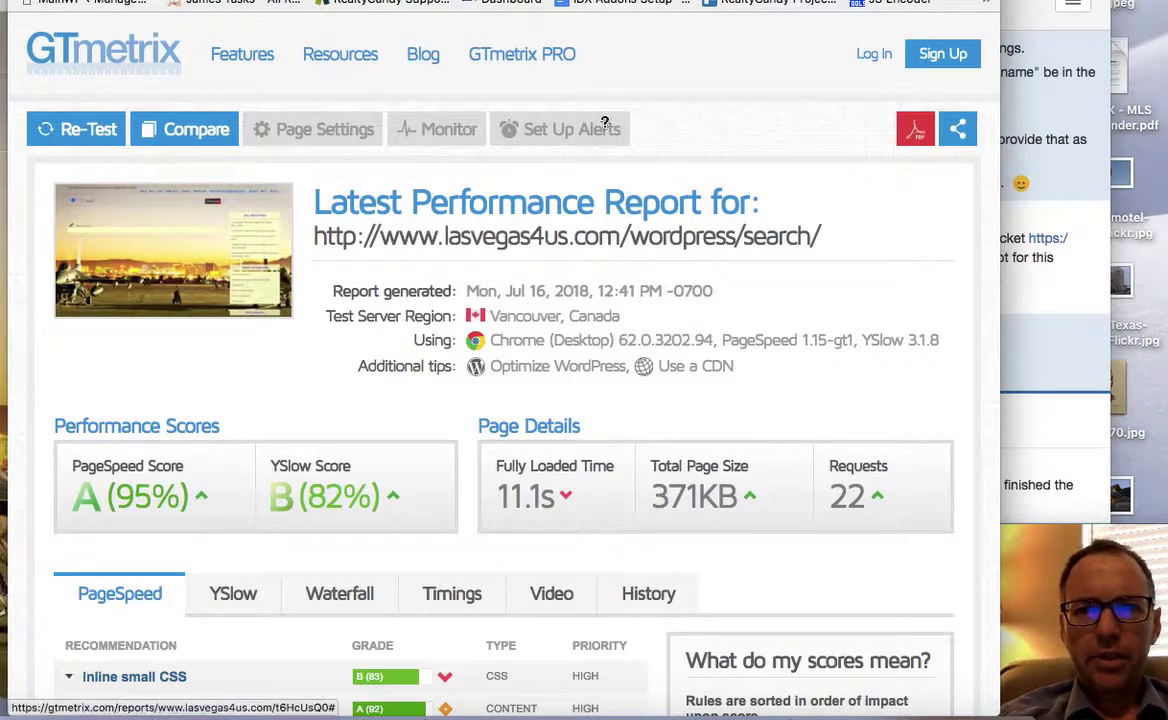
{"action": "mouse_move", "coordinate": [598, 125]}
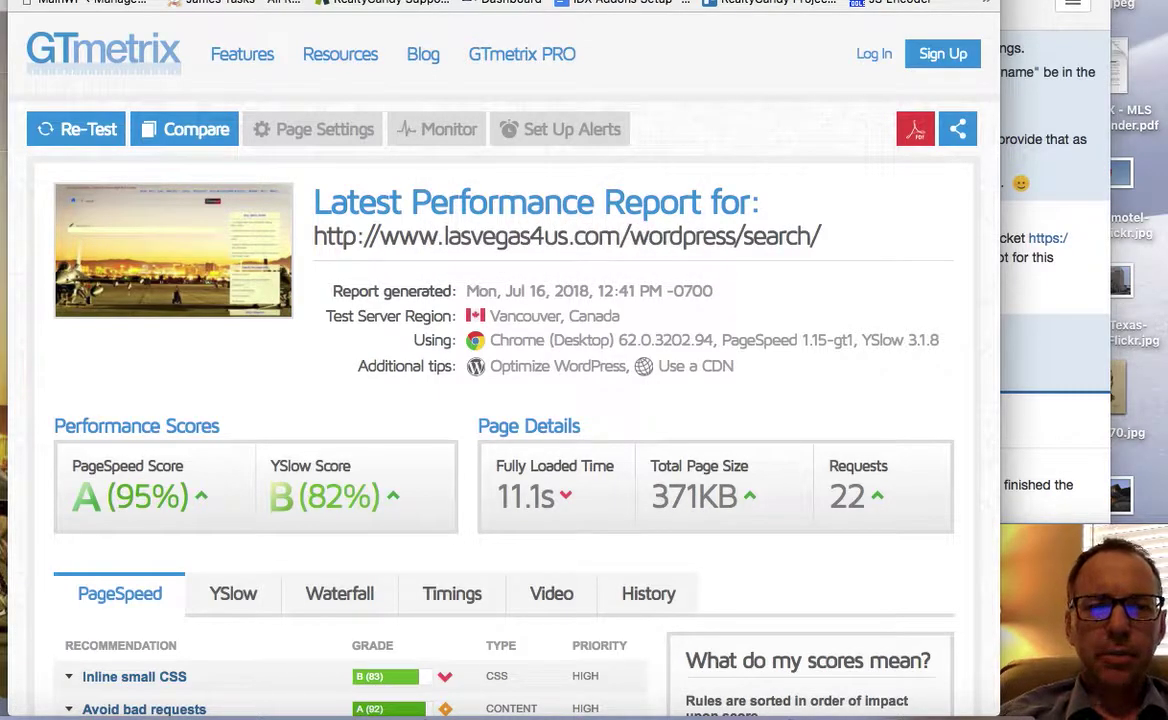
- Switch to the Detailed Listing Information page on search.lasvegas4us.com and open its page source
{"action": "key", "text": "ctrl+Tab"}
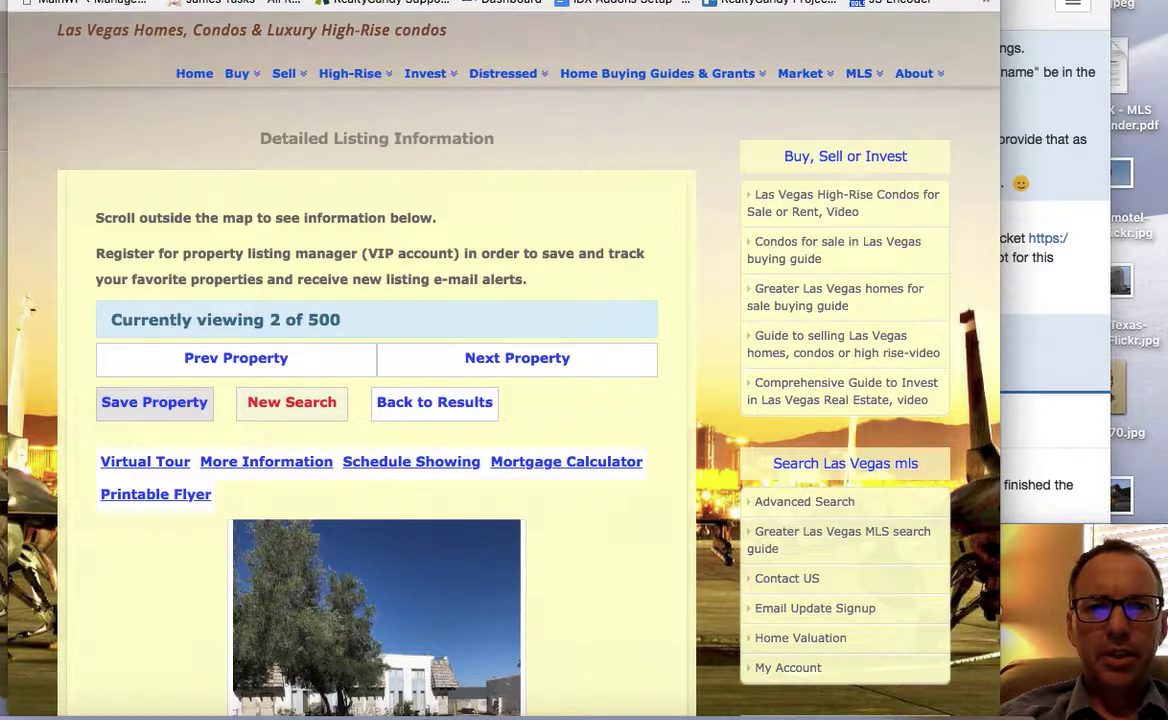
{"action": "left_click_drag", "start_coordinate": [363, 0], "coordinate": [376, 3]}
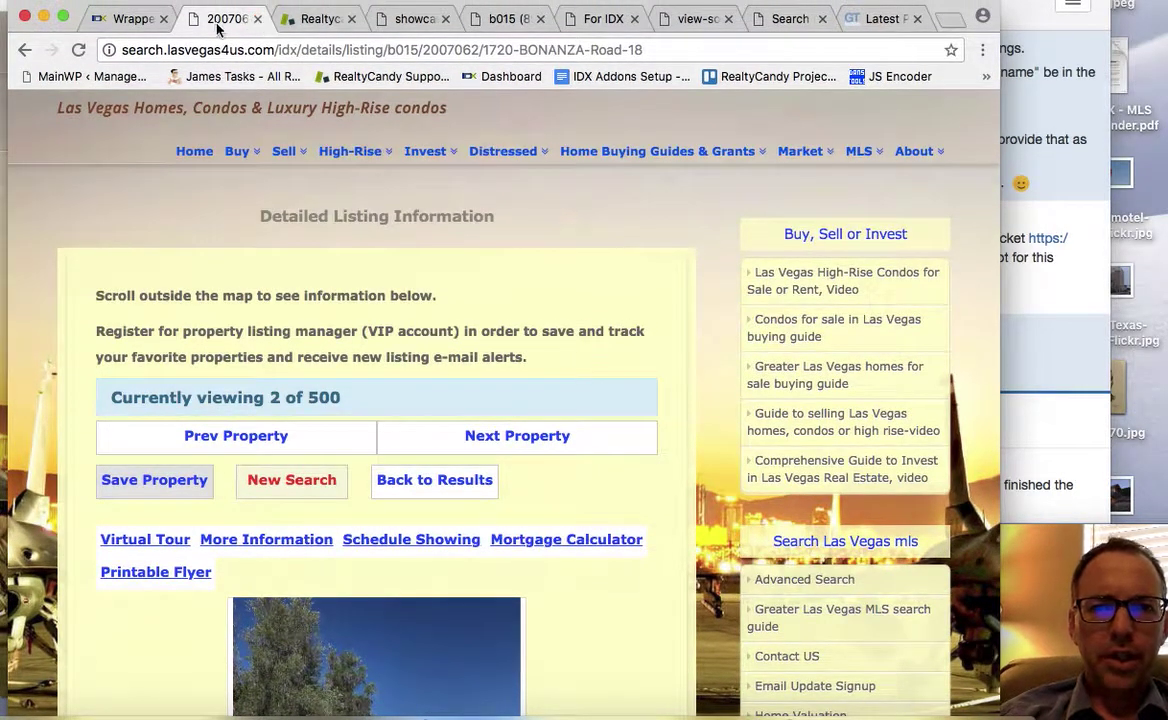
{"action": "left_click", "coordinate": [507, 30]}
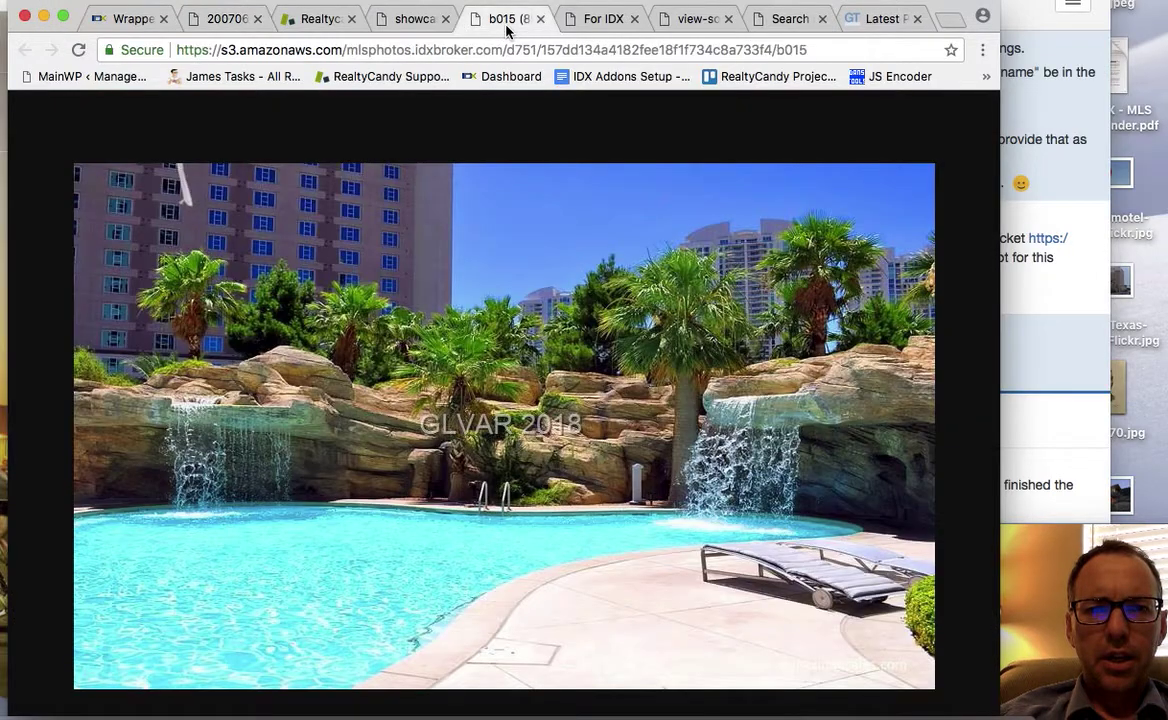
{"action": "left_click", "coordinate": [224, 30]}
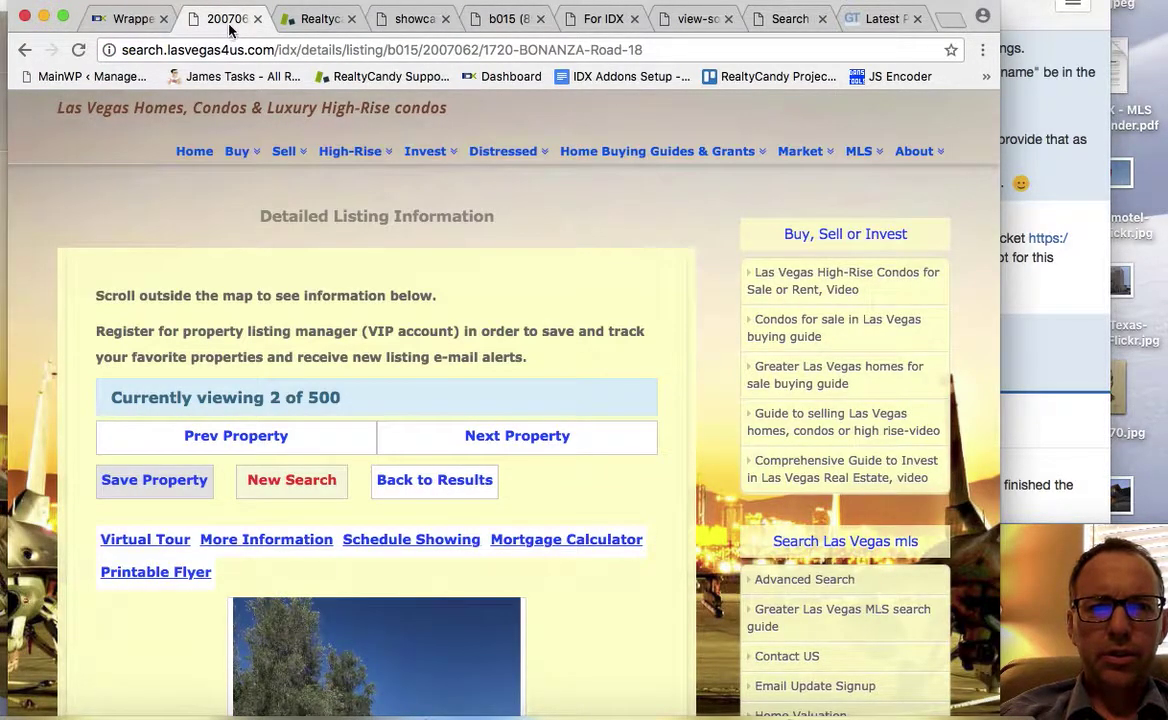
{"action": "mouse_move", "coordinate": [546, 213]}
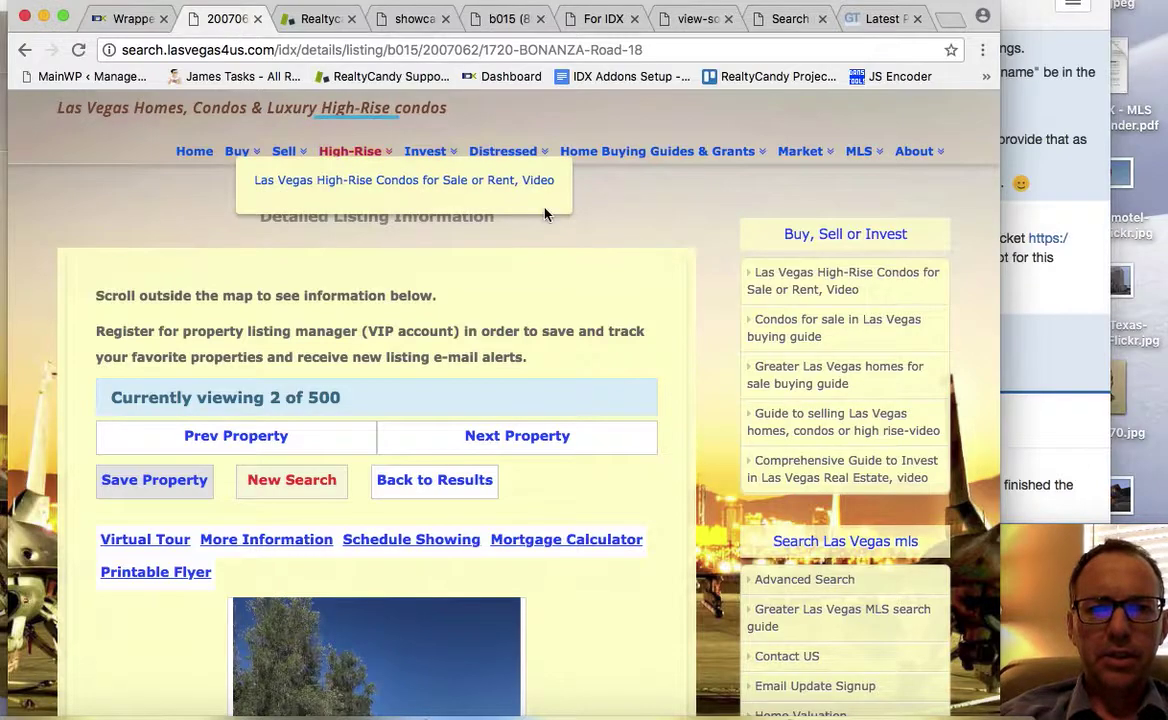
{"action": "right_click", "coordinate": [631, 210]}
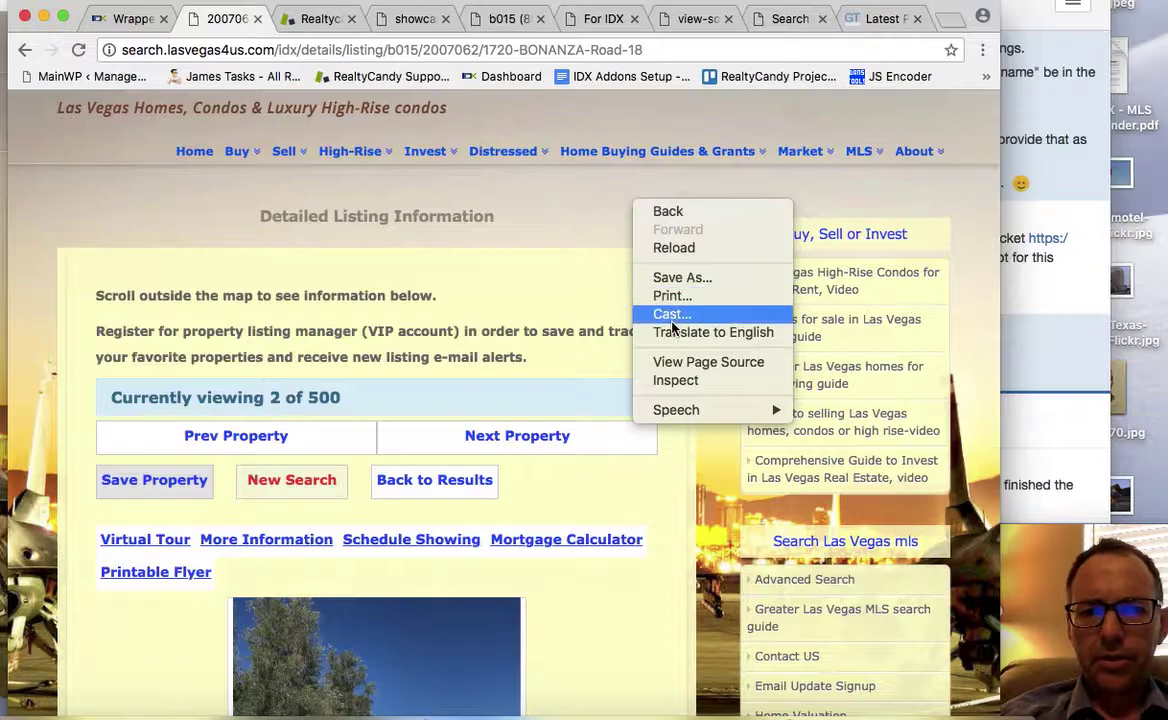
{"action": "left_click", "coordinate": [680, 362]}
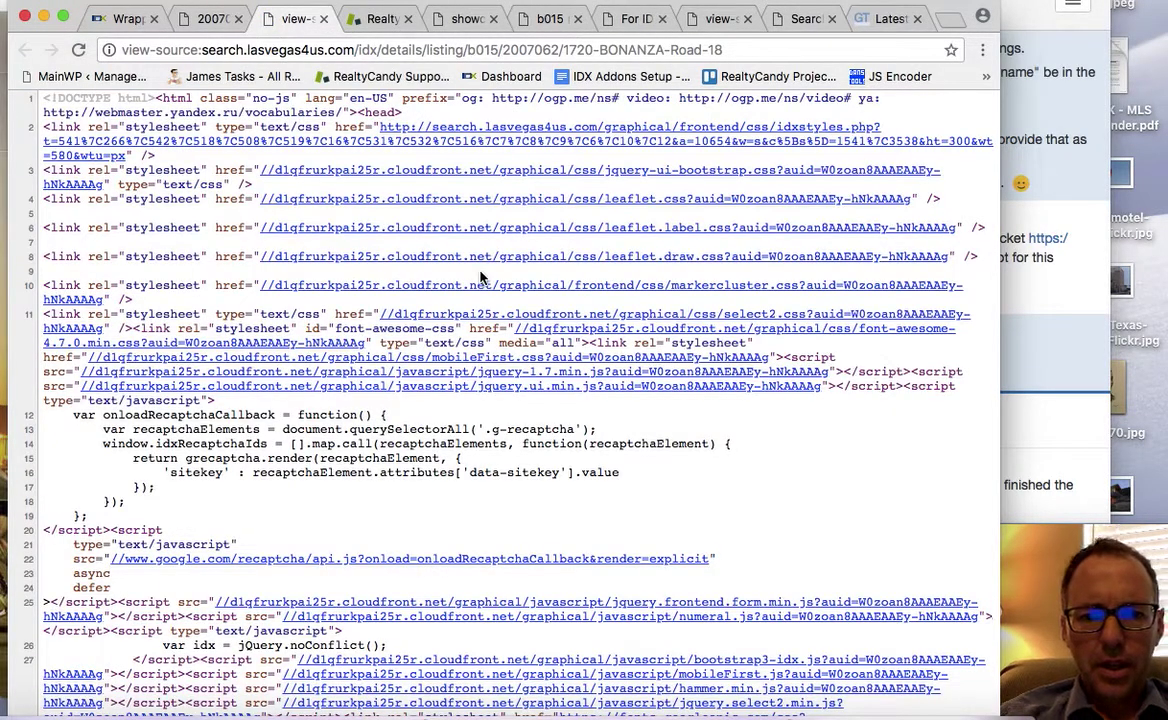
- Search the listing page's source for "descrip"
{"action": "key", "text": "super+f"}
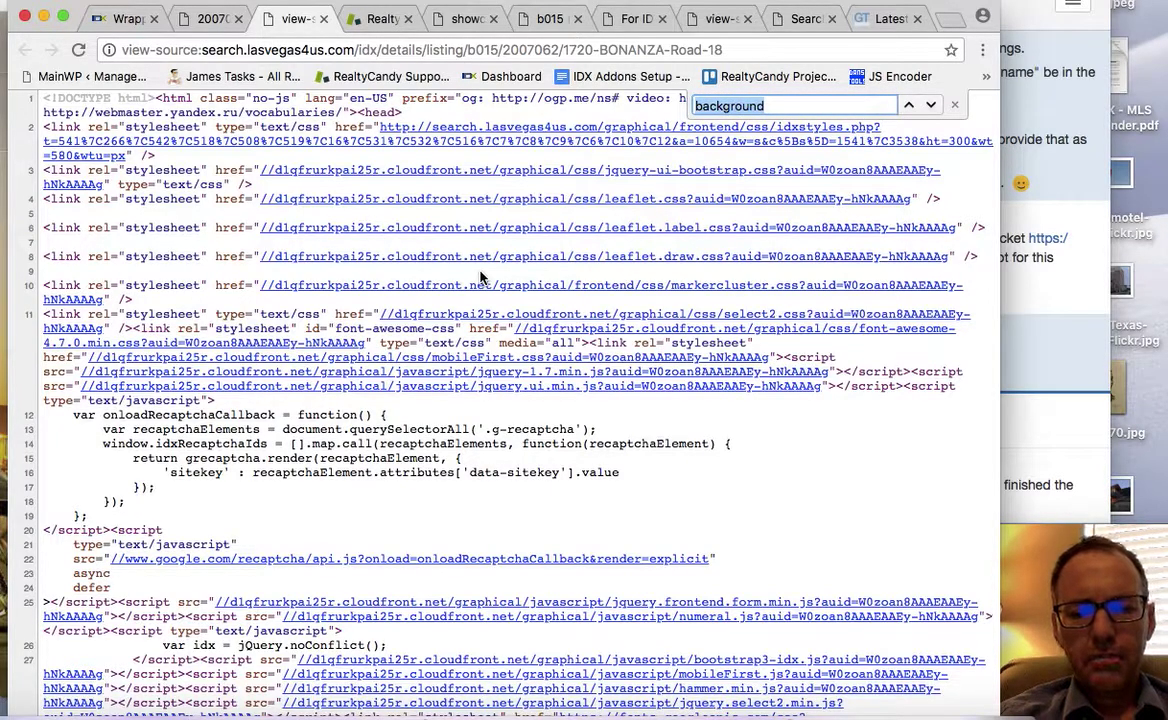
{"action": "type", "text": "meta"}
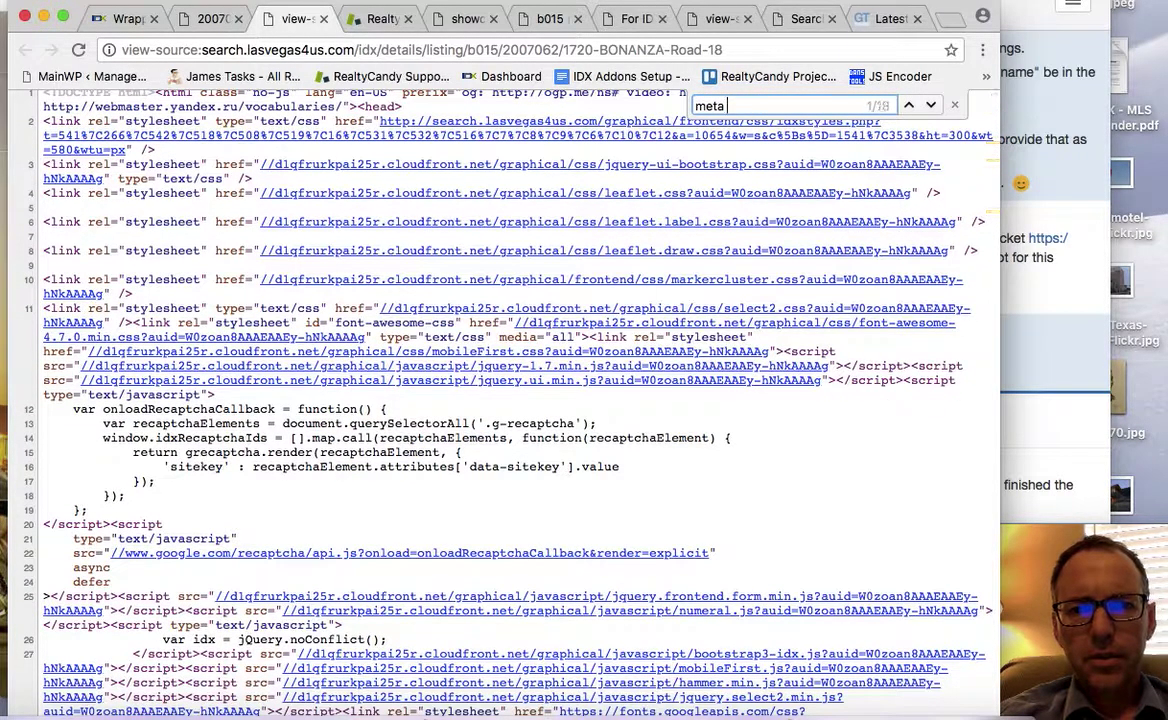
{"action": "type", "text": " des"}
{"action": "key", "text": "BackSpace"}
{"action": "key", "text": "BackSpace"}
{"action": "key", "text": "BackSpace"}
{"action": "key", "text": "BackSpace"}
{"action": "key", "text": "BackSpace"}
{"action": "key", "text": "BackSpace"}
{"action": "key", "text": "BackSpace"}
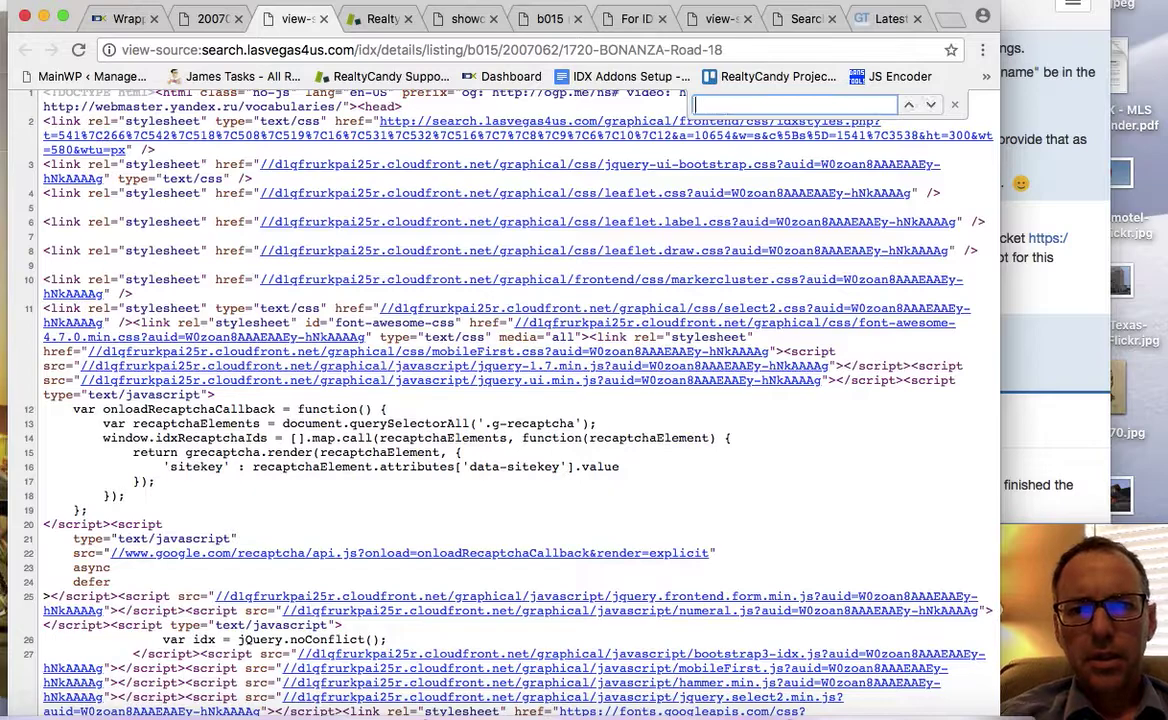
{"action": "type", "text": "descrip"}
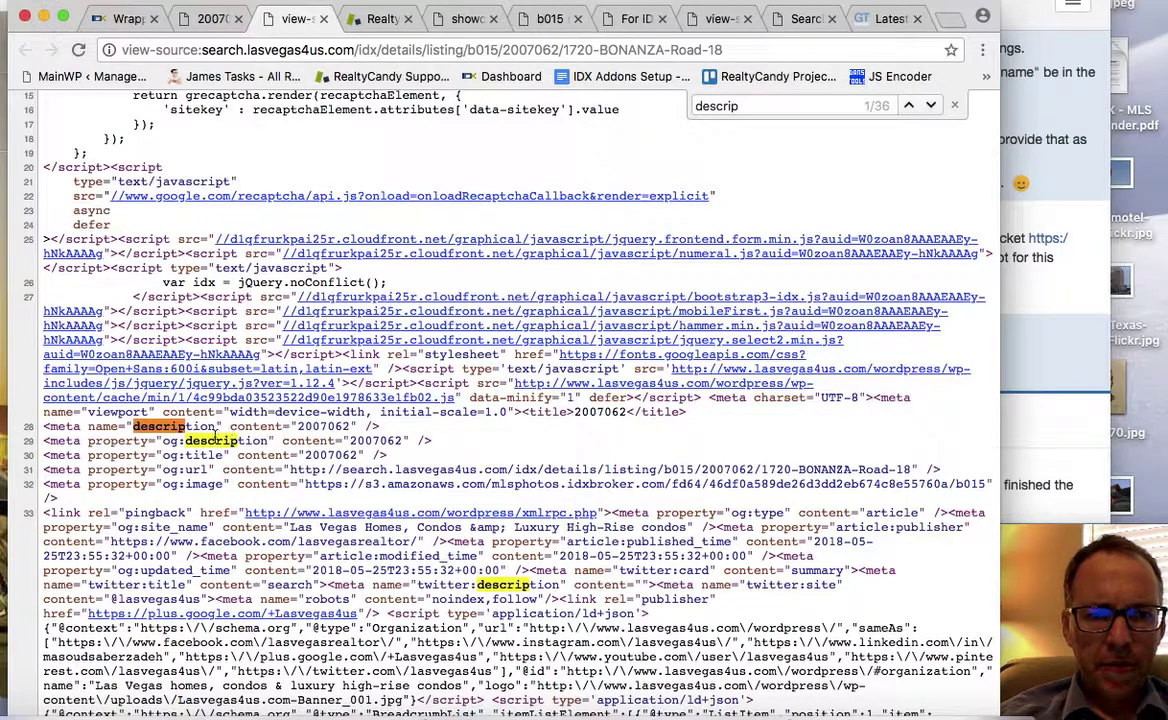
- Check the content values of the og:description and og:title meta tags in the source
{"action": "triple_click", "coordinate": [362, 440]}
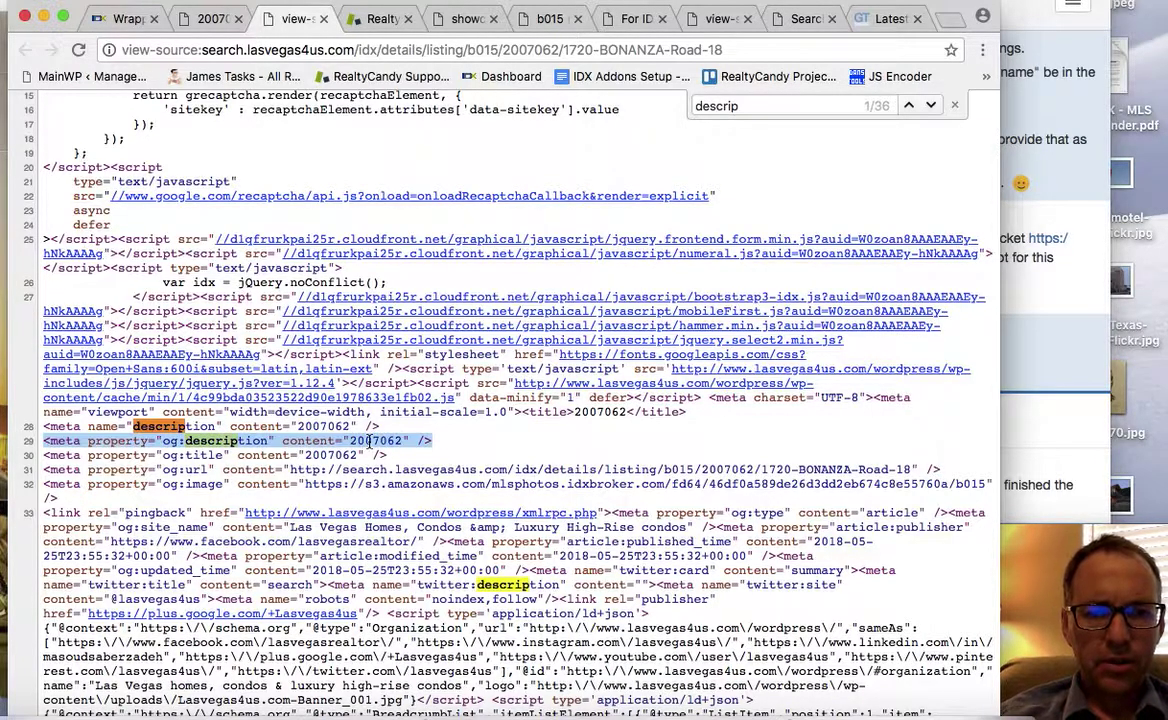
{"action": "double_click", "coordinate": [369, 440]}
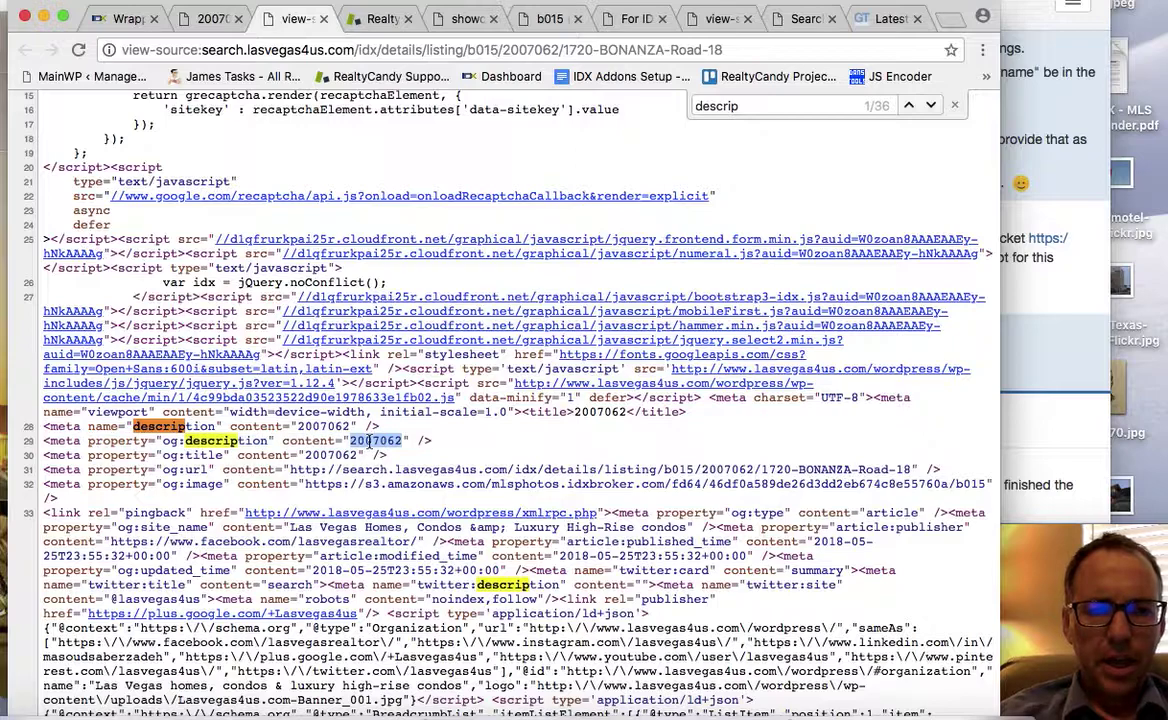
{"action": "double_click", "coordinate": [331, 455]}
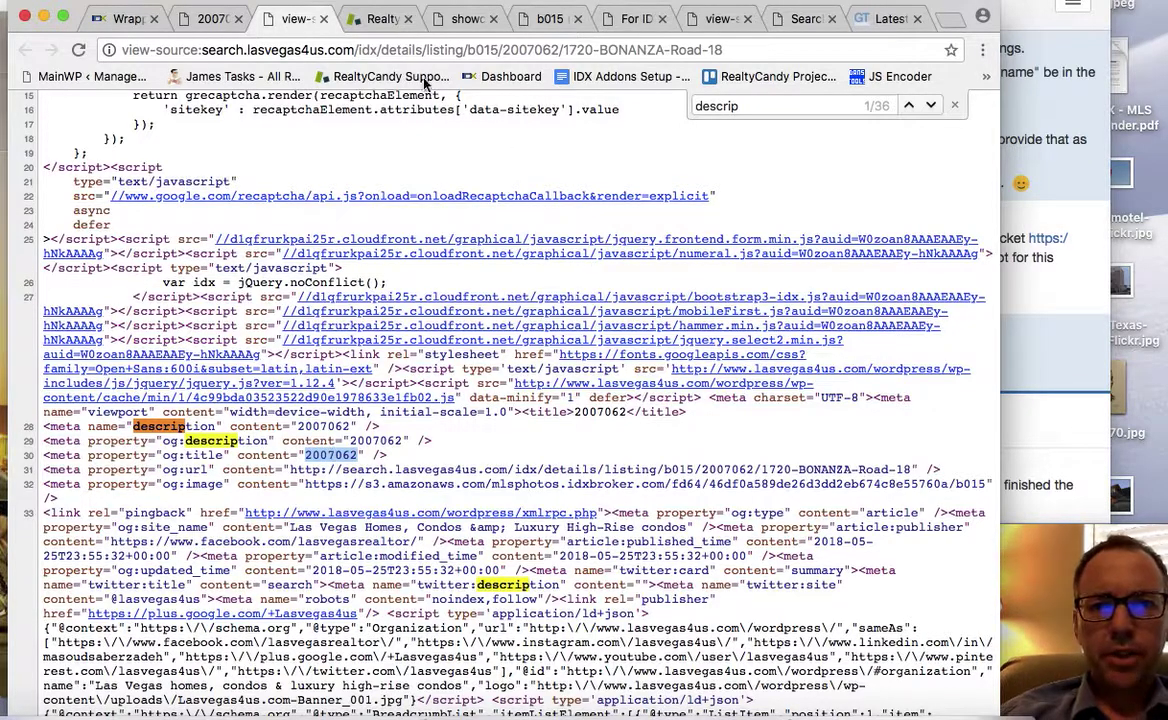
- Return to the Detailed Listing Information page and examine its layout from the photos down to the information request form
{"action": "left_click", "coordinate": [462, 19]}
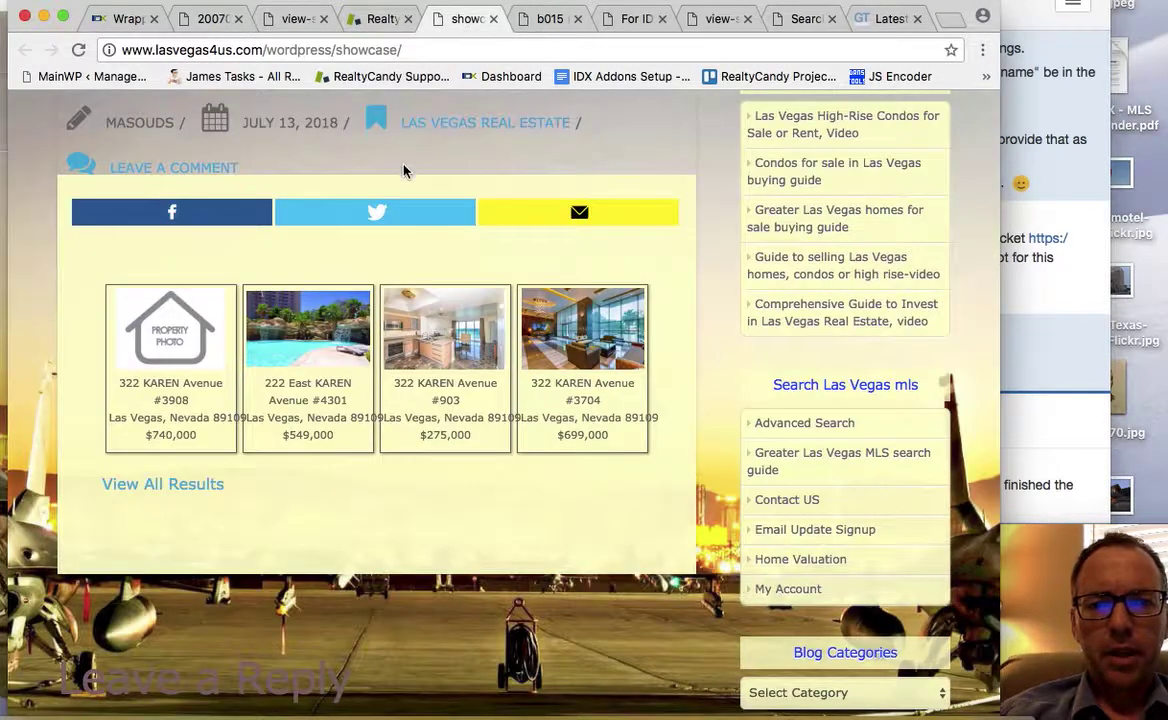
{"action": "left_click", "coordinate": [552, 19]}
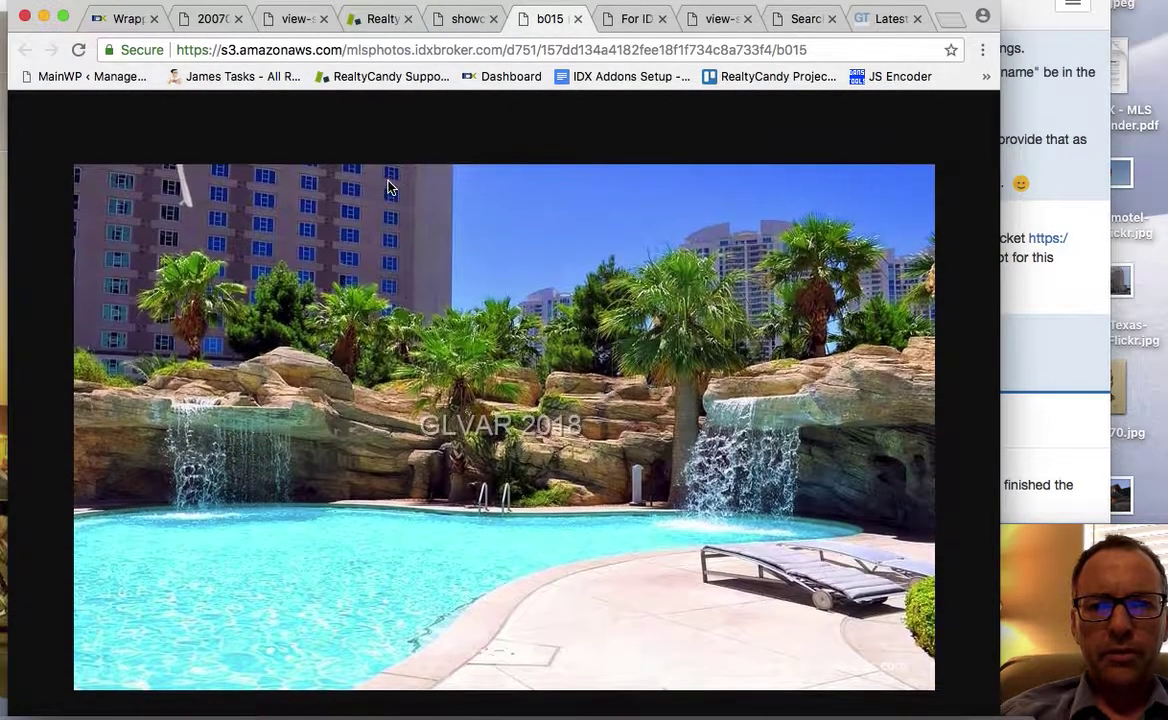
{"action": "left_click", "coordinate": [212, 19]}
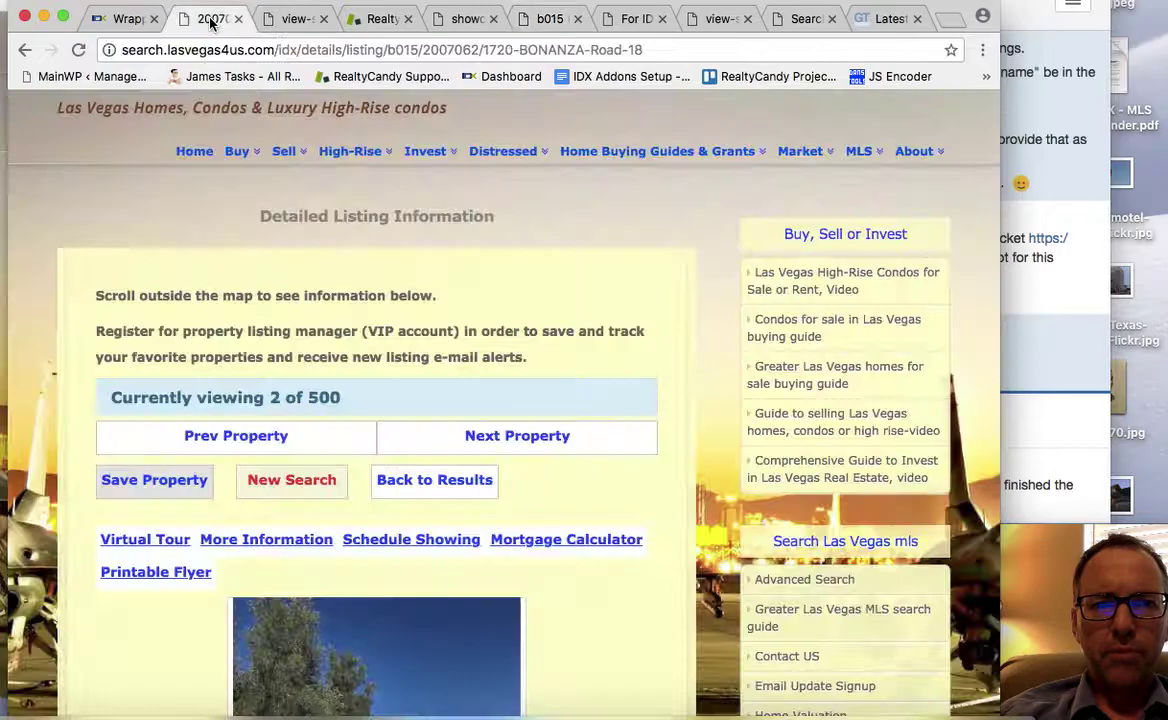
{"action": "scroll", "coordinate": [410, 350], "scroll_direction": "down", "scroll_amount": 10}
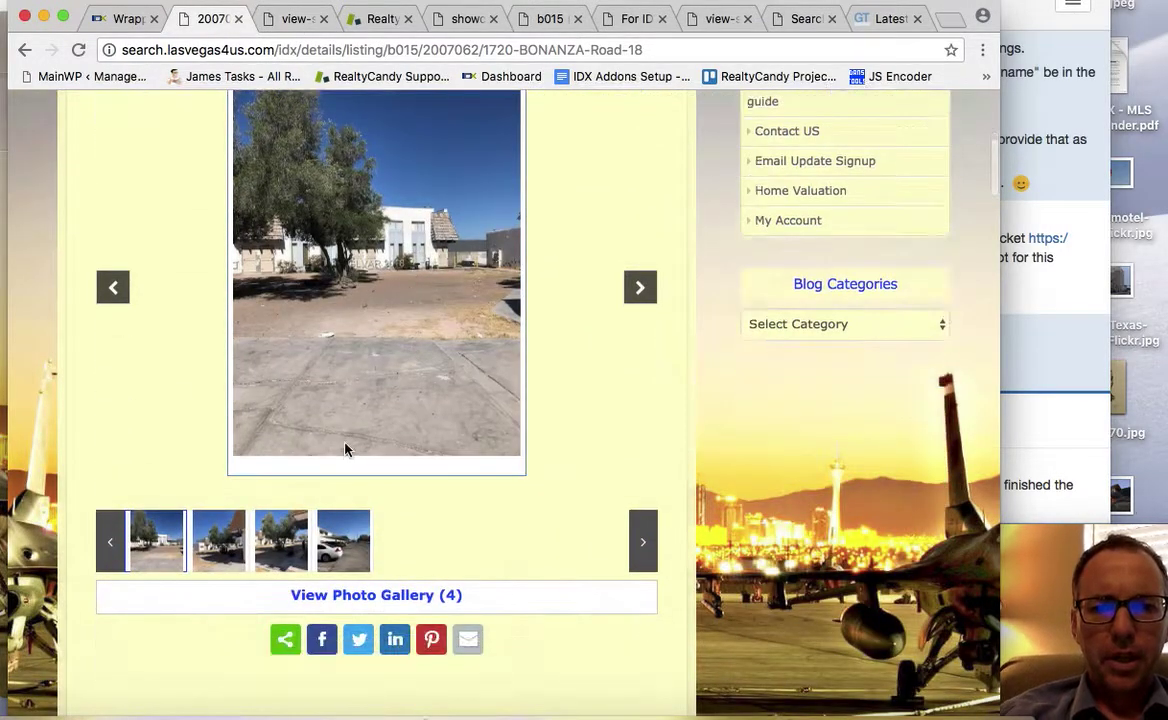
{"action": "scroll", "coordinate": [347, 449], "scroll_direction": "down", "scroll_amount": 5}
{"action": "scroll", "coordinate": [363, 350], "scroll_direction": "up", "scroll_amount": 10}
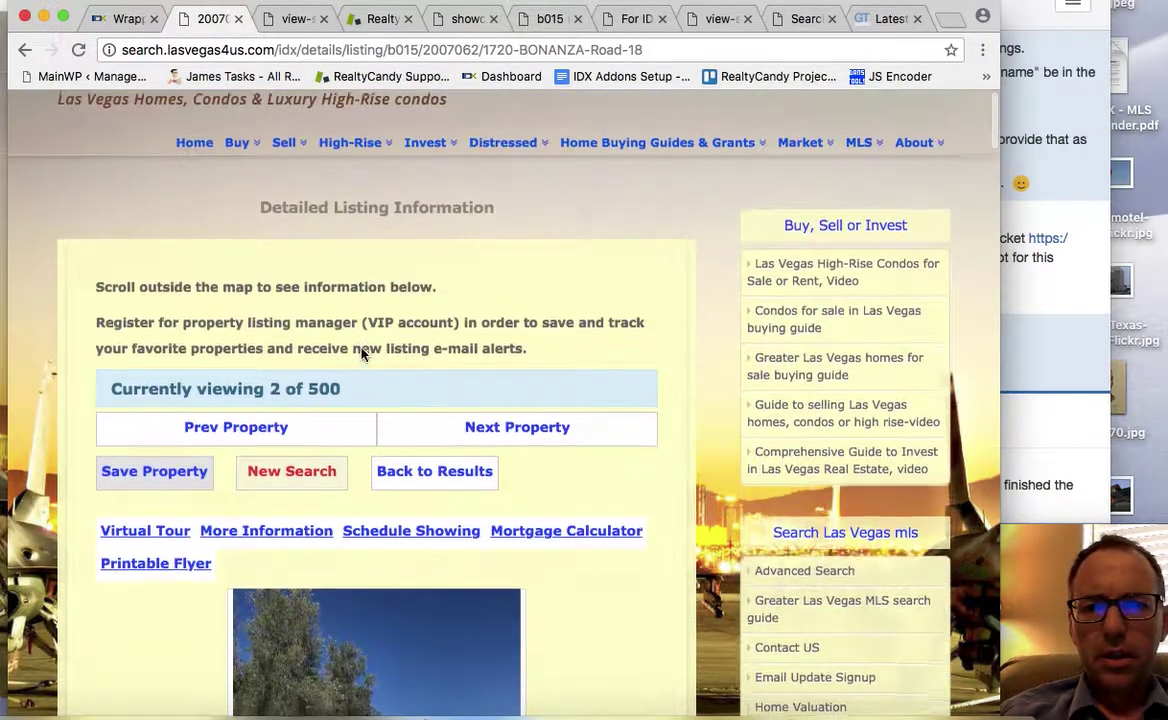
{"action": "scroll", "coordinate": [362, 352], "scroll_direction": "down", "scroll_amount": 1}
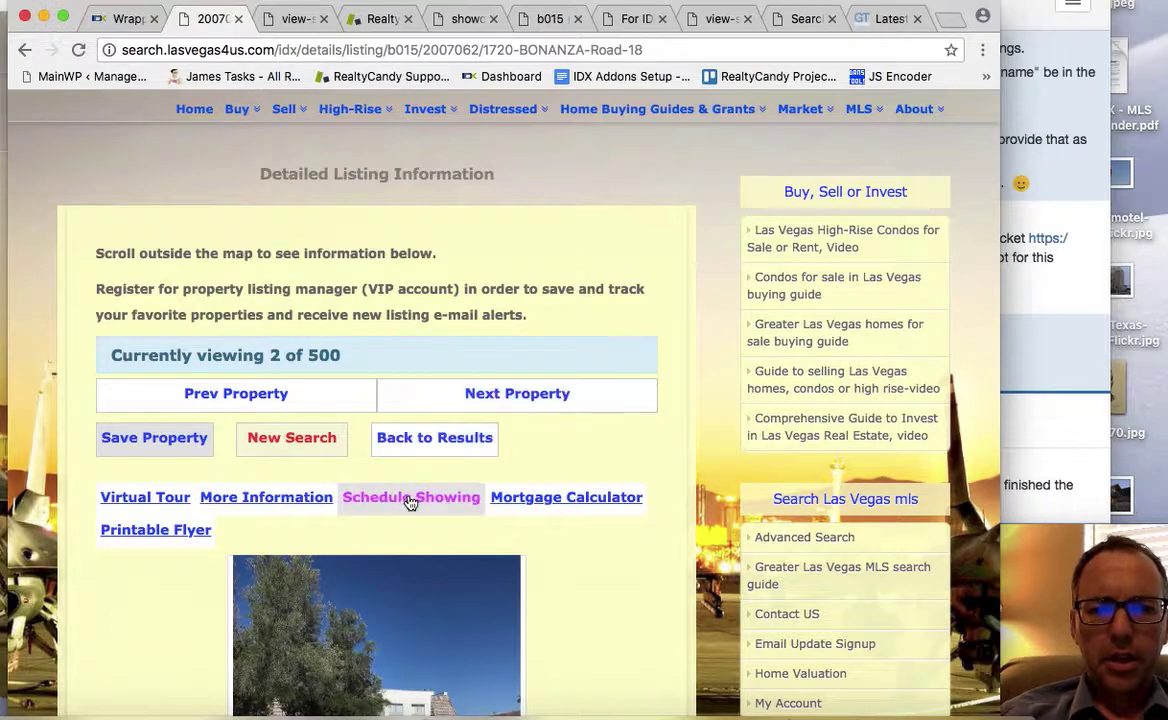
{"action": "scroll", "coordinate": [276, 508], "scroll_direction": "down", "scroll_amount": 8}
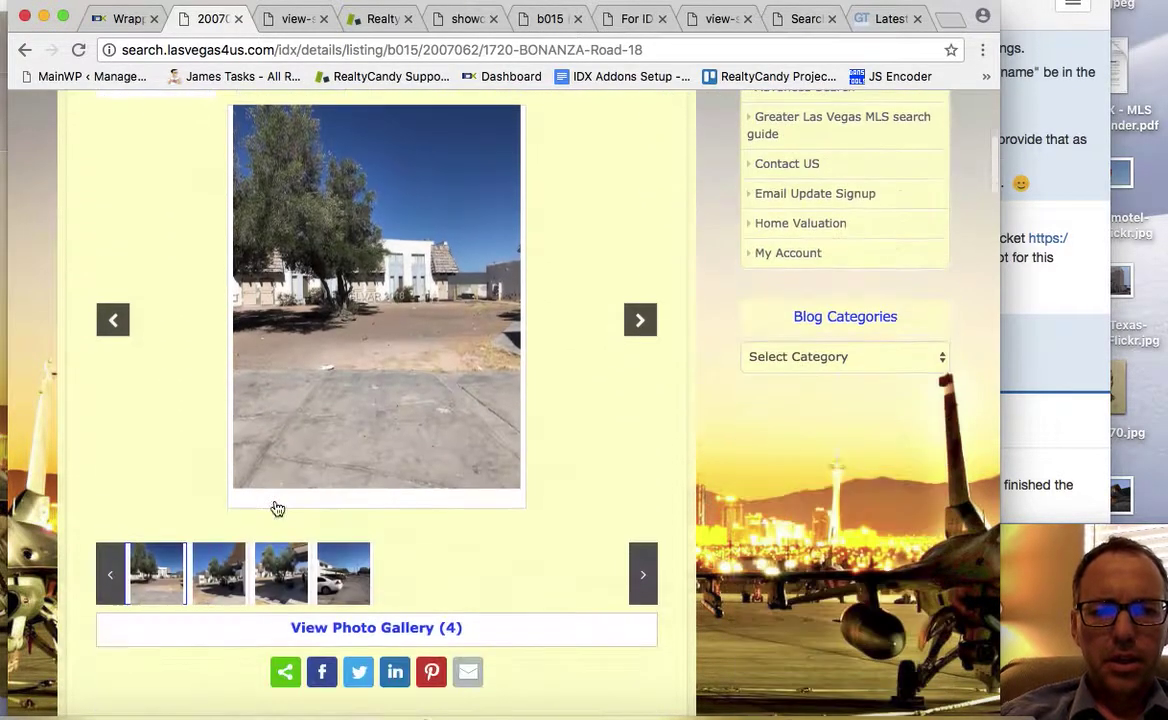
{"action": "scroll", "coordinate": [276, 508], "scroll_direction": "down", "scroll_amount": 15}
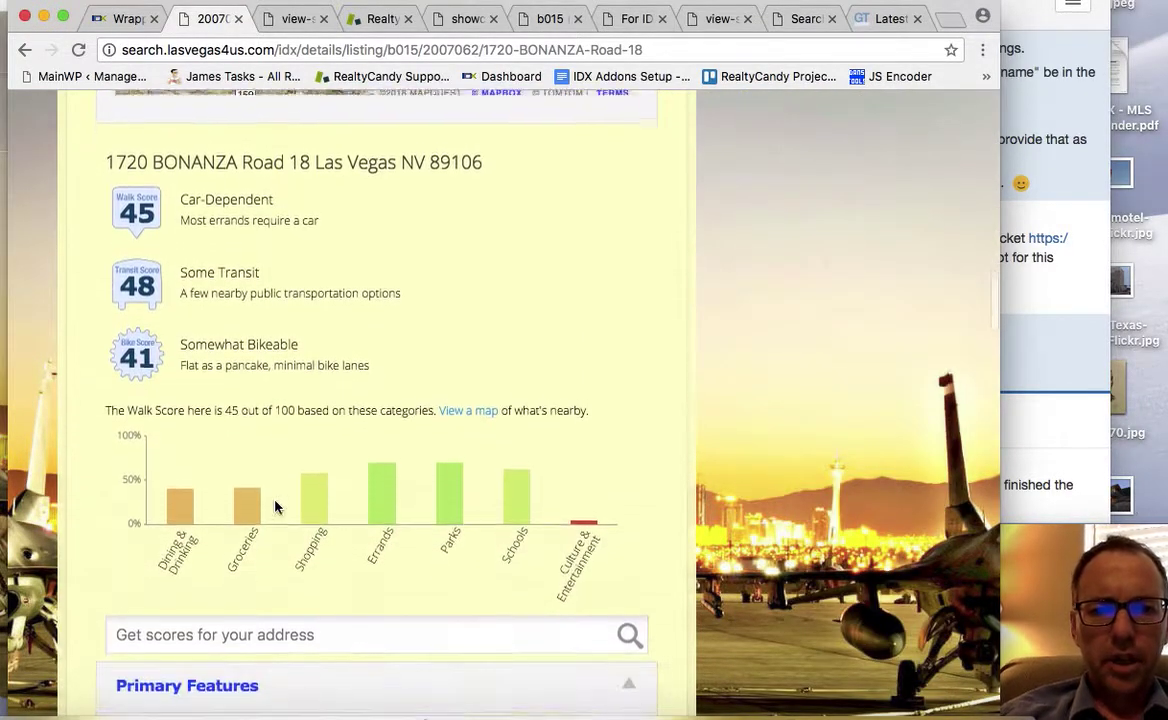
{"action": "scroll", "coordinate": [276, 508], "scroll_direction": "down", "scroll_amount": 15}
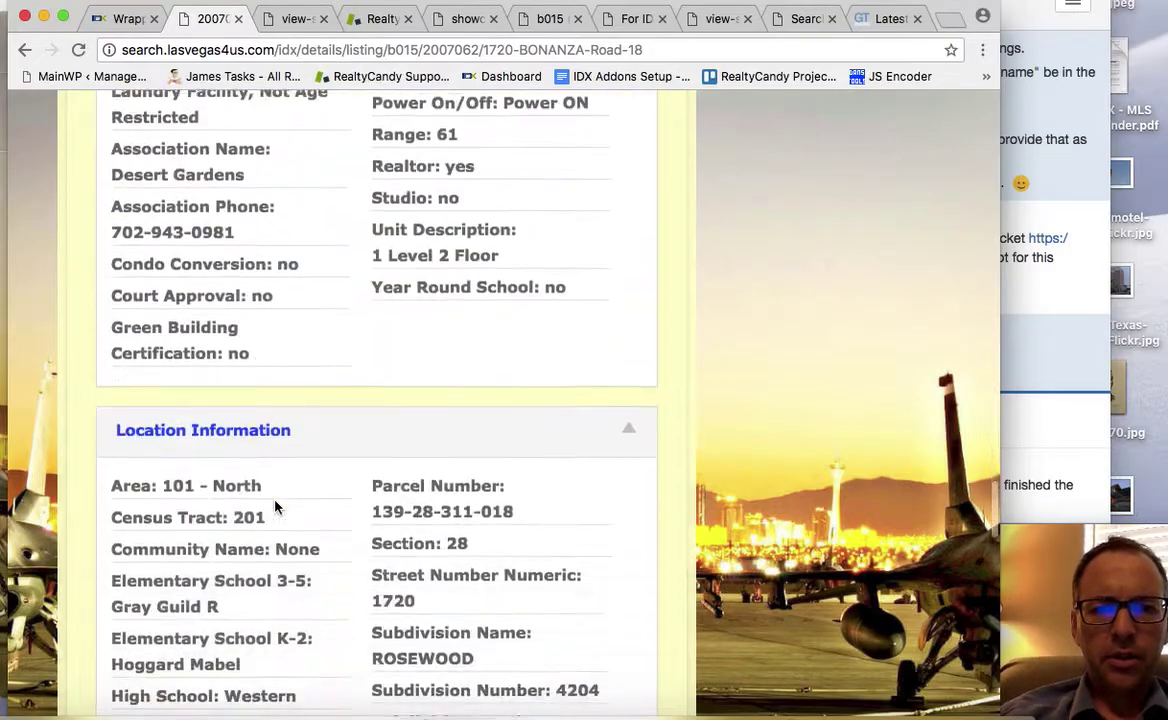
{"action": "scroll", "coordinate": [276, 508], "scroll_direction": "down", "scroll_amount": 15}
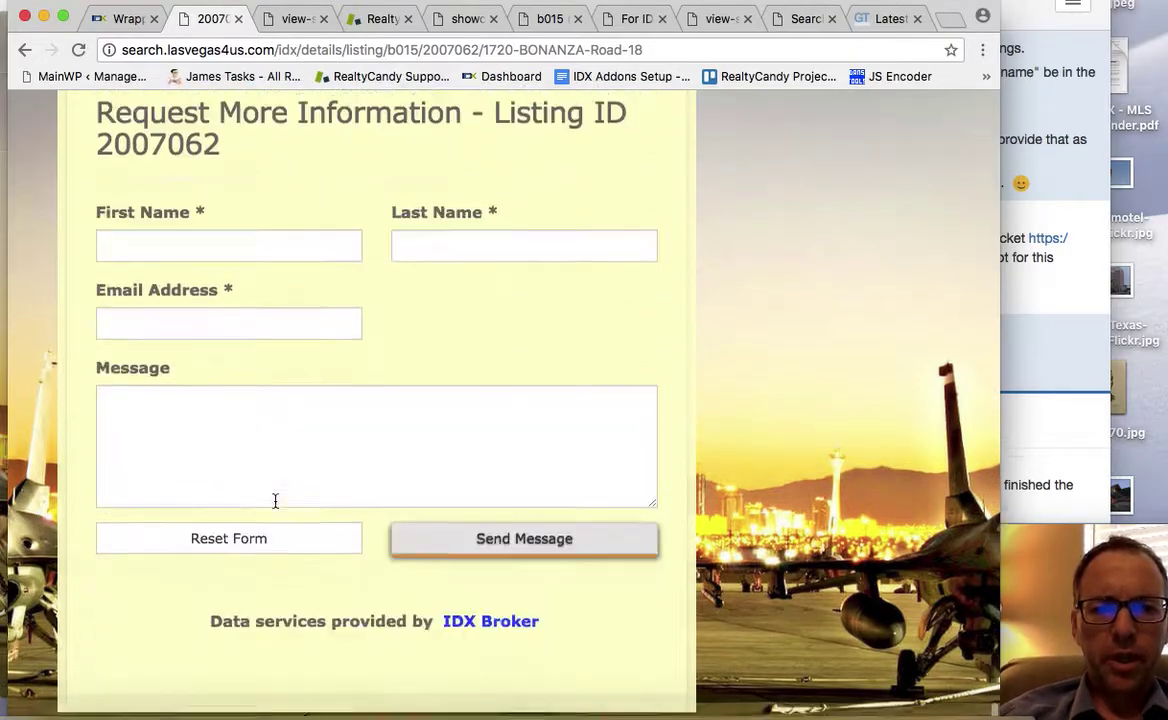
- Review the listing's feature sections, map, description, summary details and the Virtual Tour and other links above the photo
{"action": "scroll", "coordinate": [275, 503], "scroll_direction": "up", "scroll_amount": 8}
{"action": "scroll", "coordinate": [276, 508], "scroll_direction": "up", "scroll_amount": 15}
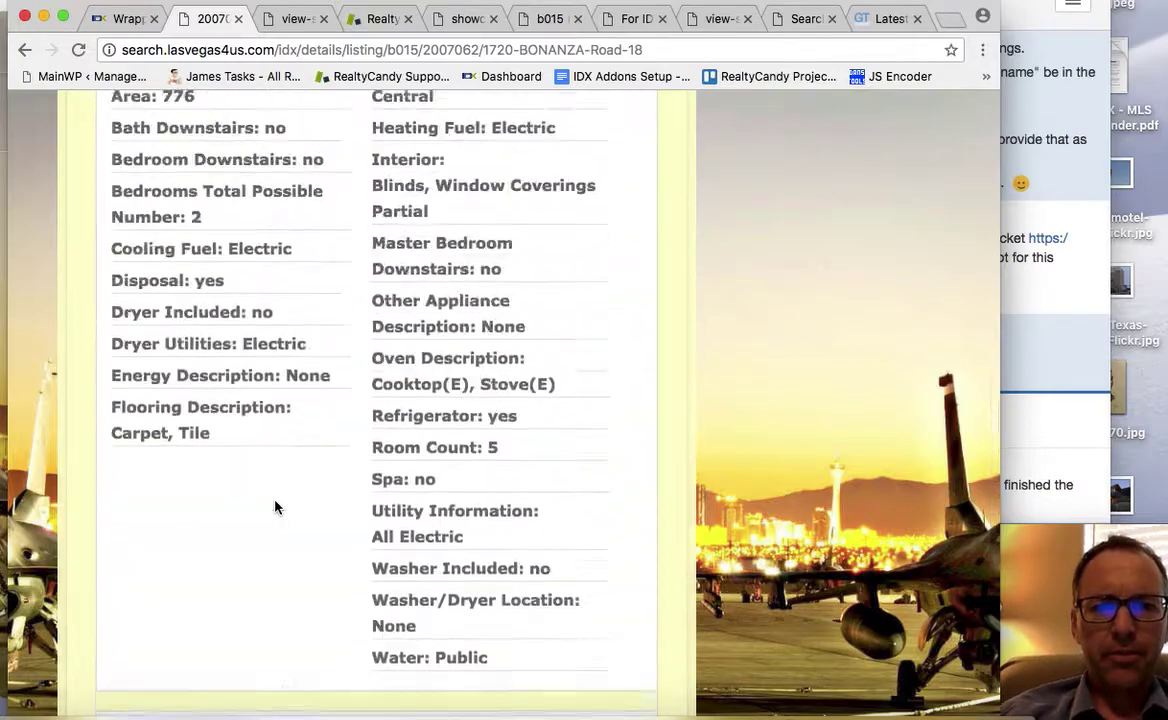
{"action": "scroll", "coordinate": [276, 508], "scroll_direction": "up", "scroll_amount": 12}
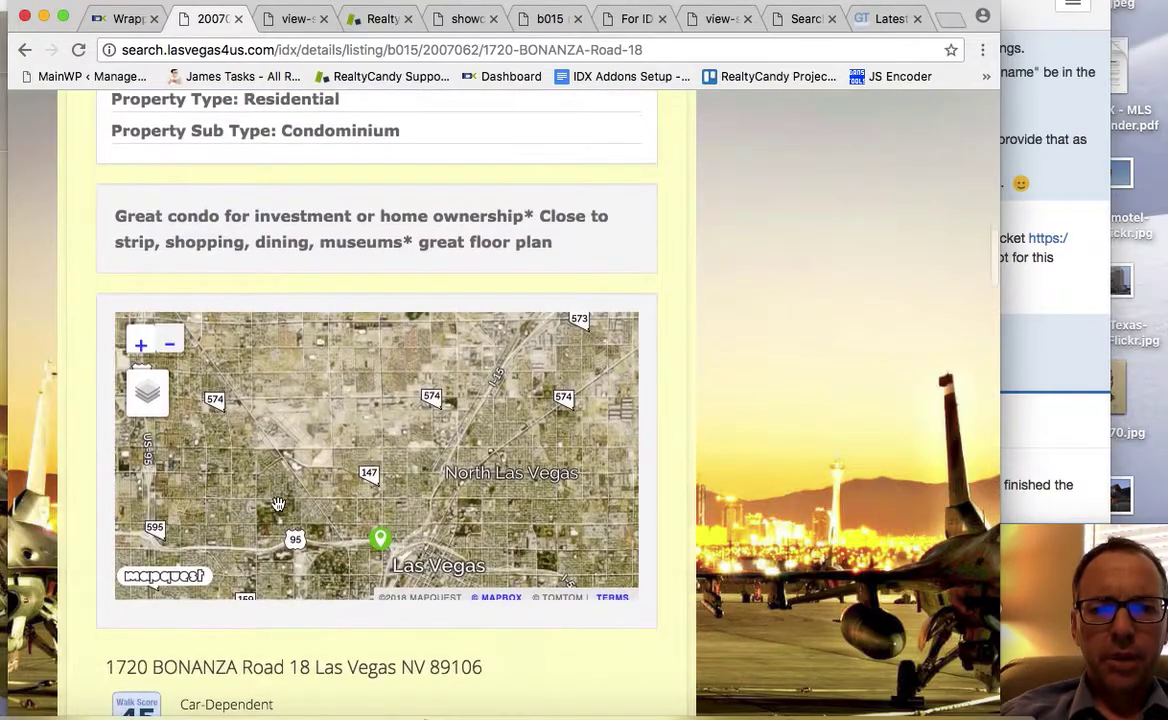
{"action": "scroll", "coordinate": [395, 571], "scroll_direction": "up", "scroll_amount": 6}
{"action": "scroll", "coordinate": [396, 556], "scroll_direction": "down", "scroll_amount": 5}
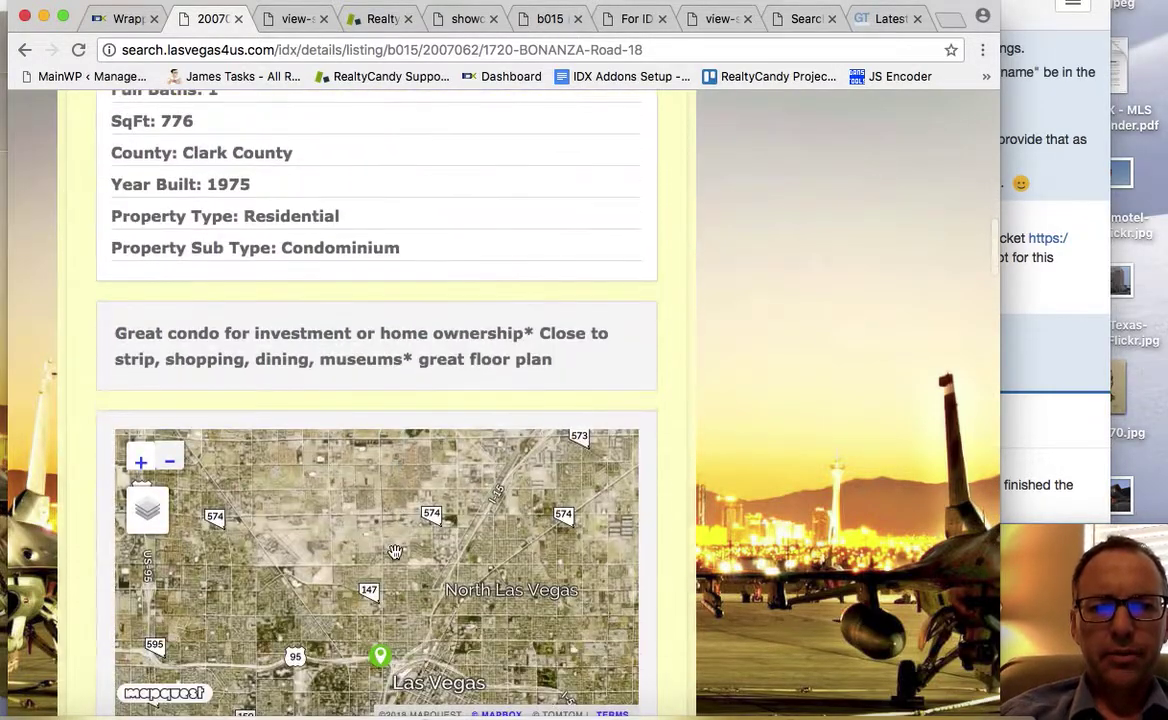
{"action": "scroll", "coordinate": [395, 335], "scroll_direction": "up", "scroll_amount": 5}
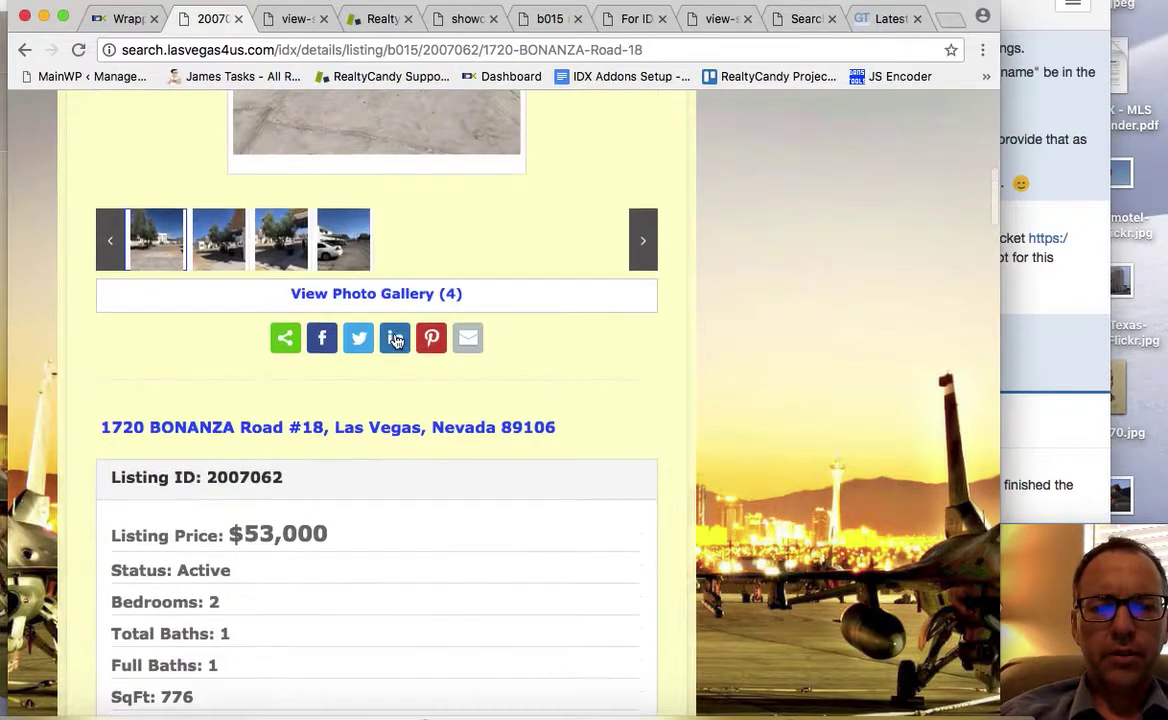
{"action": "scroll", "coordinate": [402, 578], "scroll_direction": "down", "scroll_amount": 2}
{"action": "scroll", "coordinate": [455, 690], "scroll_direction": "down", "scroll_amount": 3}
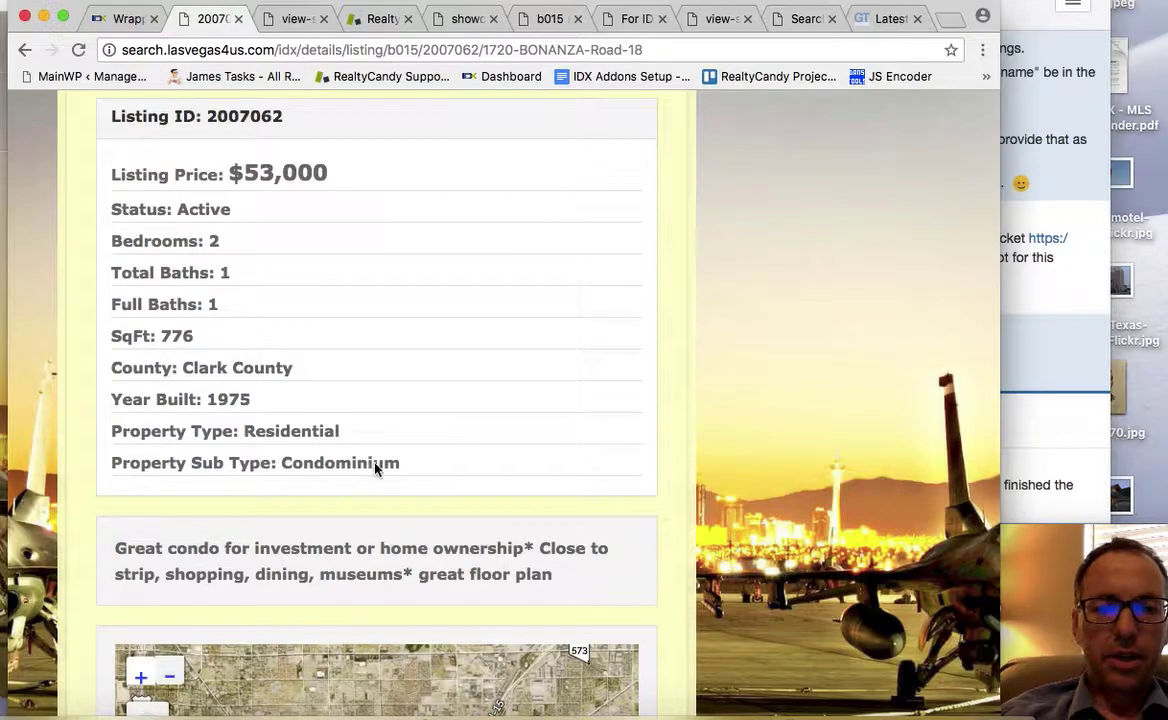
{"action": "scroll", "coordinate": [391, 397], "scroll_direction": "up", "scroll_amount": 10}
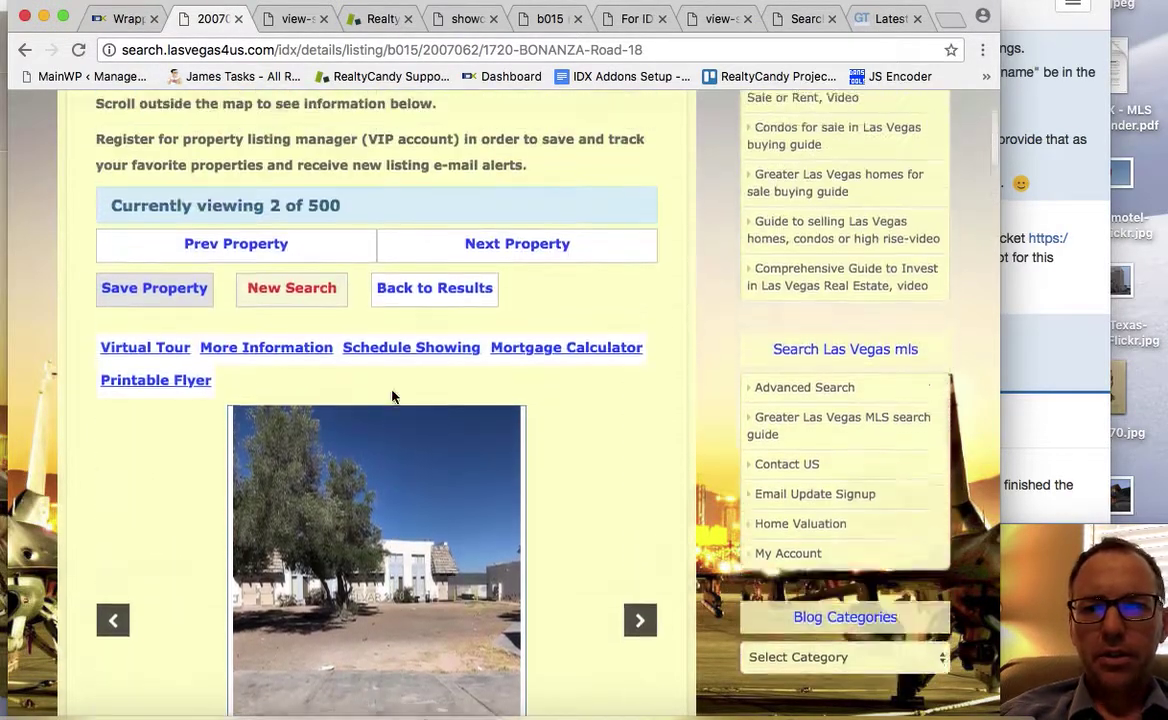
{"action": "scroll", "coordinate": [392, 397], "scroll_direction": "up", "scroll_amount": 1}
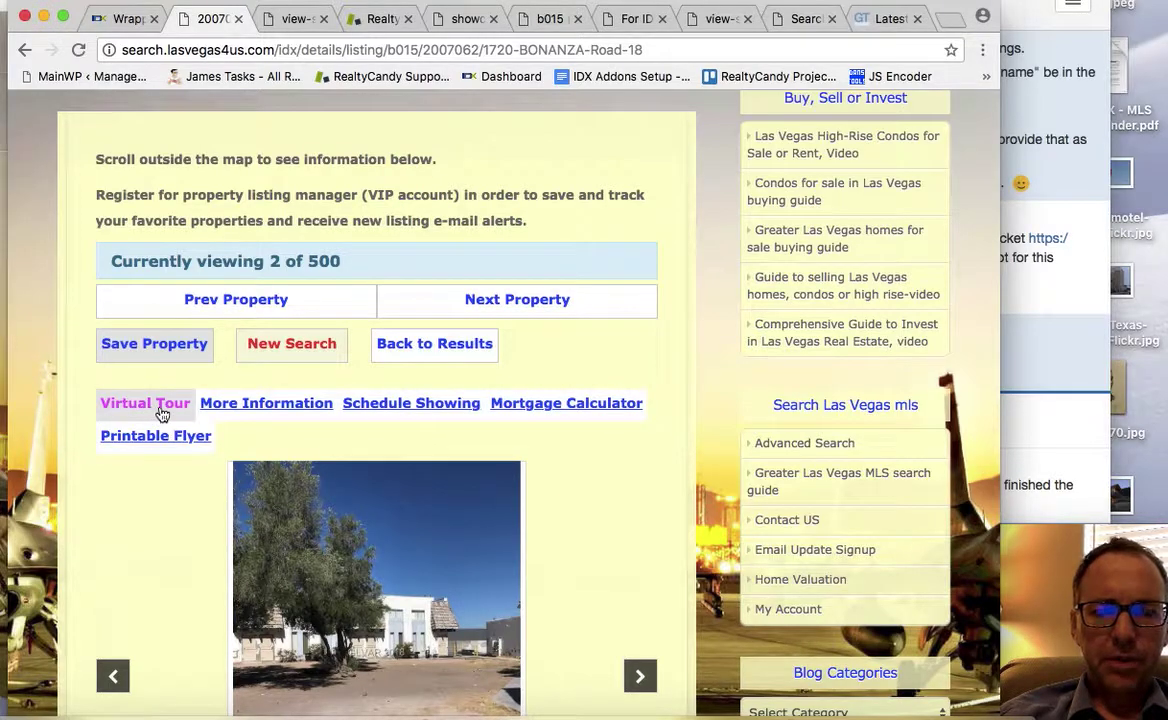
{"action": "scroll", "coordinate": [390, 600], "scroll_direction": "down", "scroll_amount": 5}
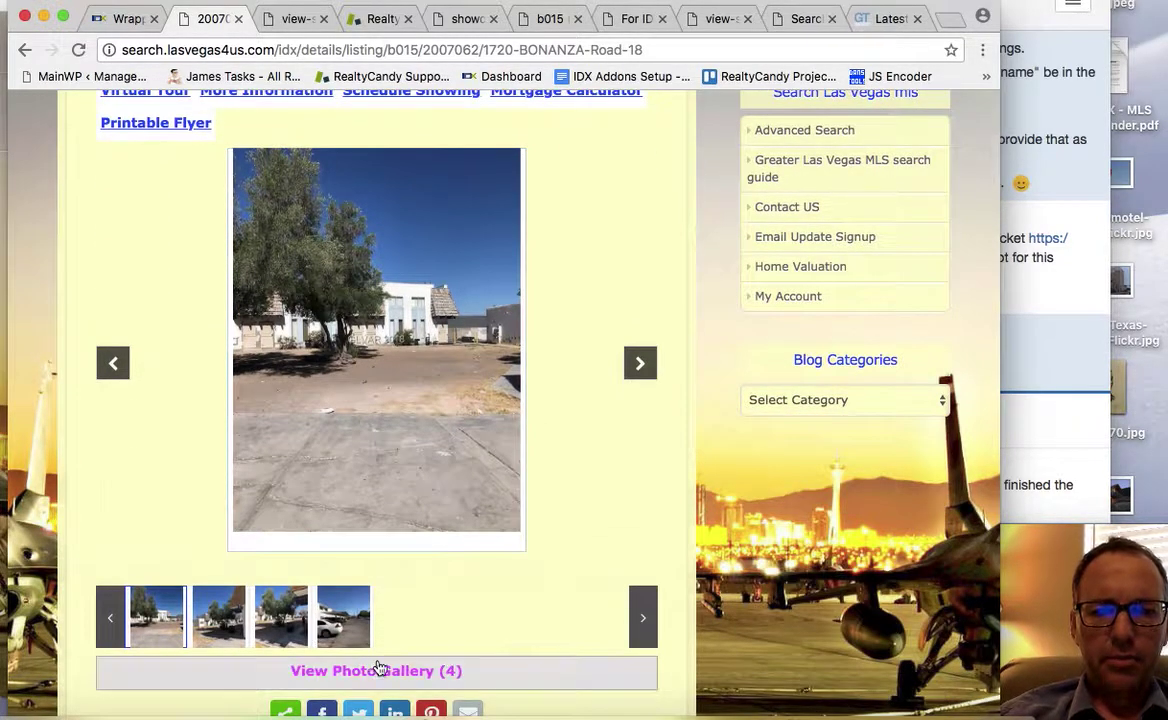
- Open the listing's photo gallery and look through its photos and property summary
{"action": "left_click", "coordinate": [380, 668]}
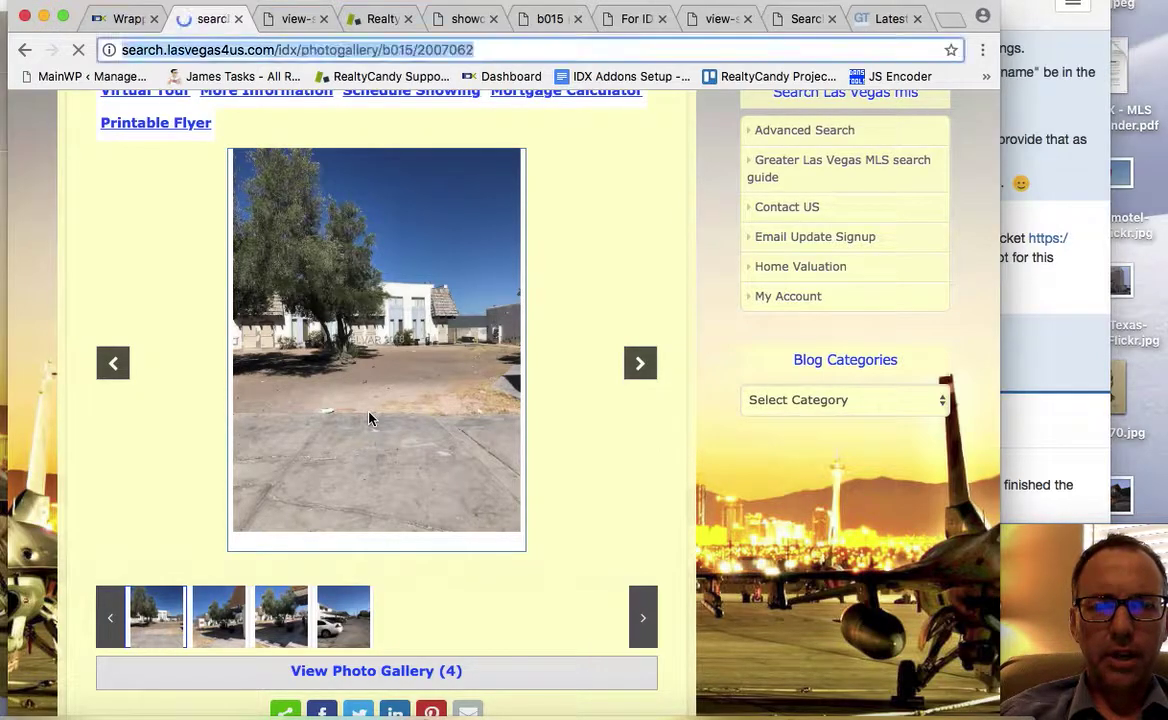
{"action": "scroll", "coordinate": [369, 418], "scroll_direction": "down", "scroll_amount": 20}
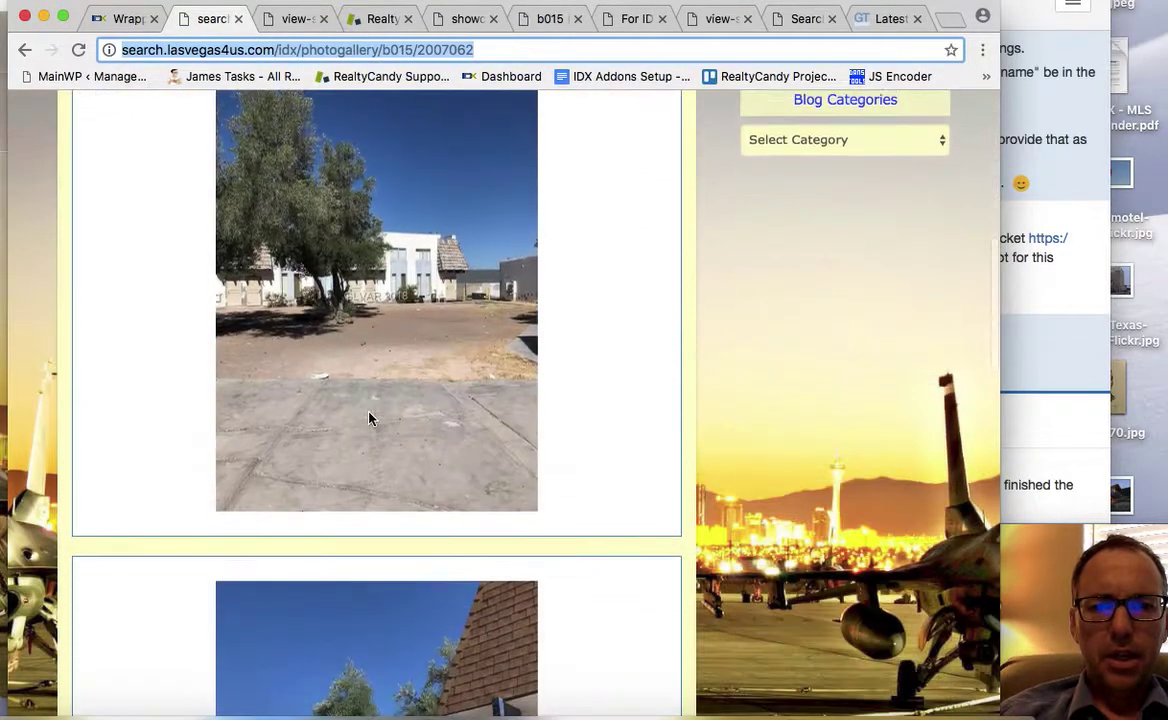
{"action": "scroll", "coordinate": [369, 418], "scroll_direction": "up", "scroll_amount": 20}
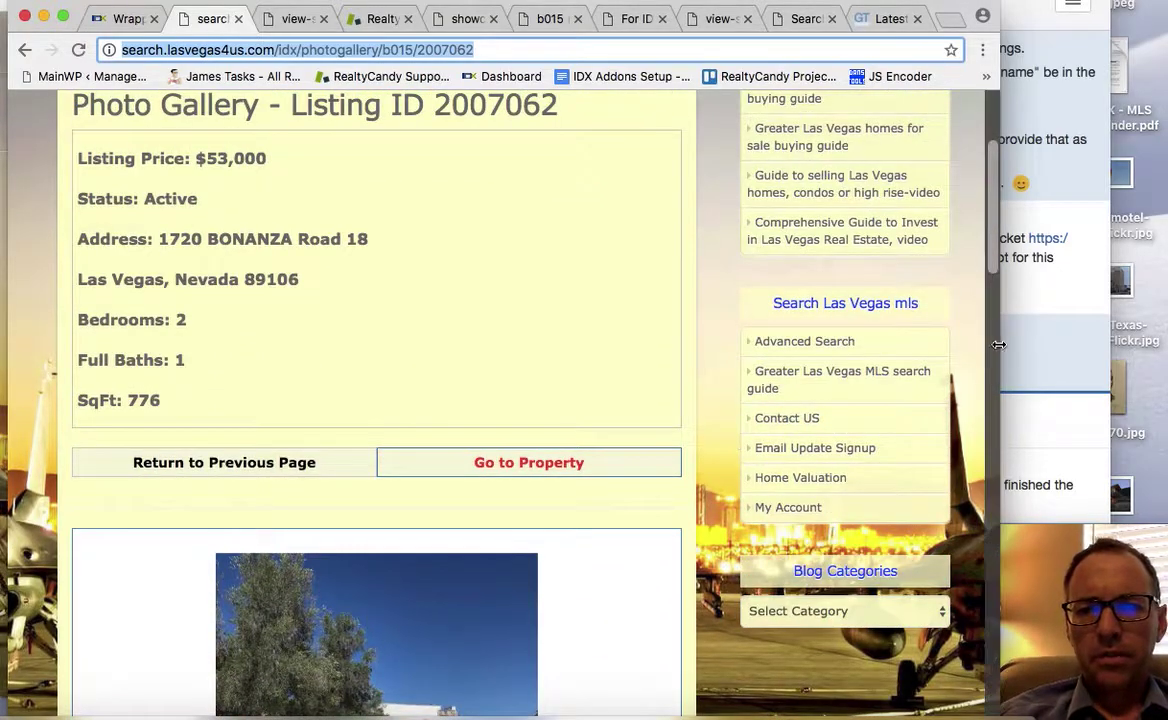
- Narrow the browser window to about mobile width and check how the photo gallery page adapts
{"action": "left_click_drag", "start_coordinate": [991, 342], "coordinate": [538, 300]}
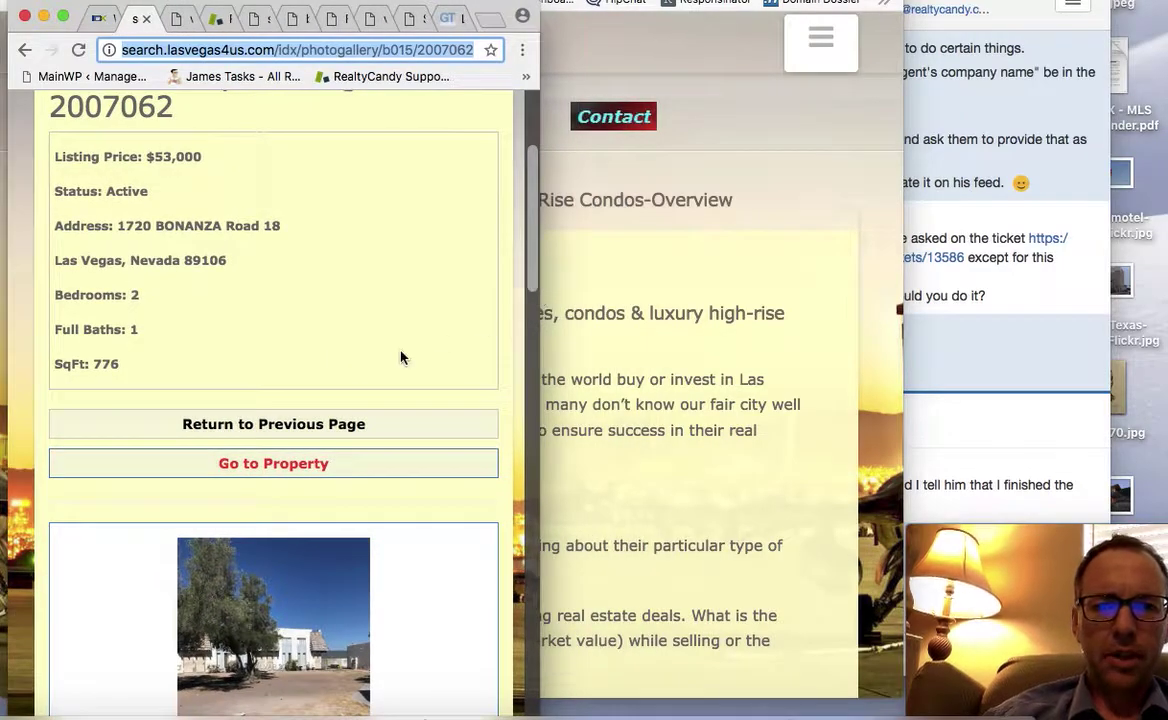
{"action": "scroll", "coordinate": [399, 357], "scroll_direction": "down", "scroll_amount": 15}
{"action": "scroll", "coordinate": [403, 358], "scroll_direction": "up", "scroll_amount": 15}
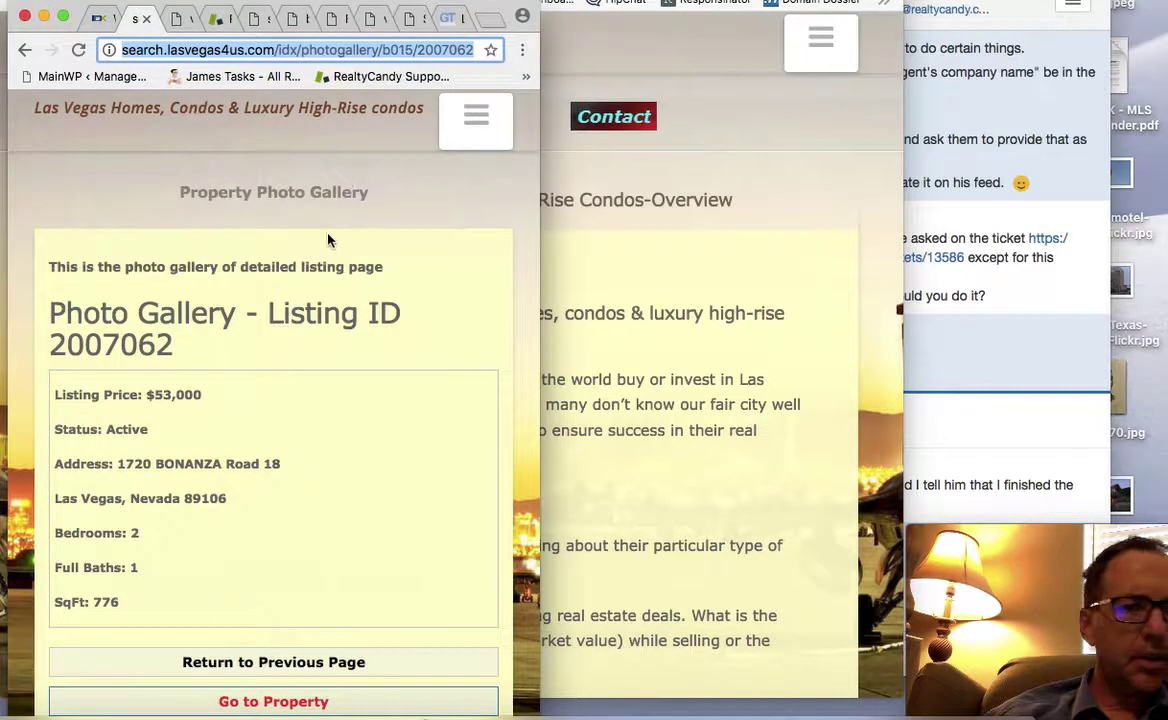
{"action": "left_click", "coordinate": [147, 49]}
{"action": "double_click", "coordinate": [122, 49]}
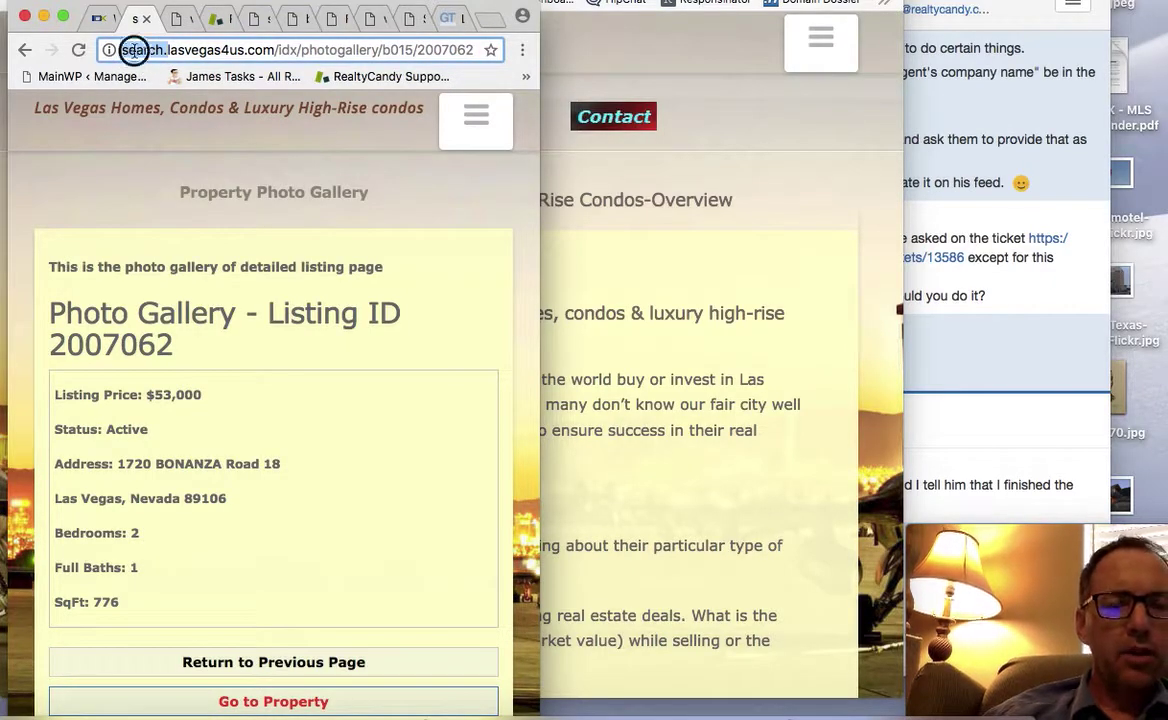
{"action": "left_click", "coordinate": [121, 49]}
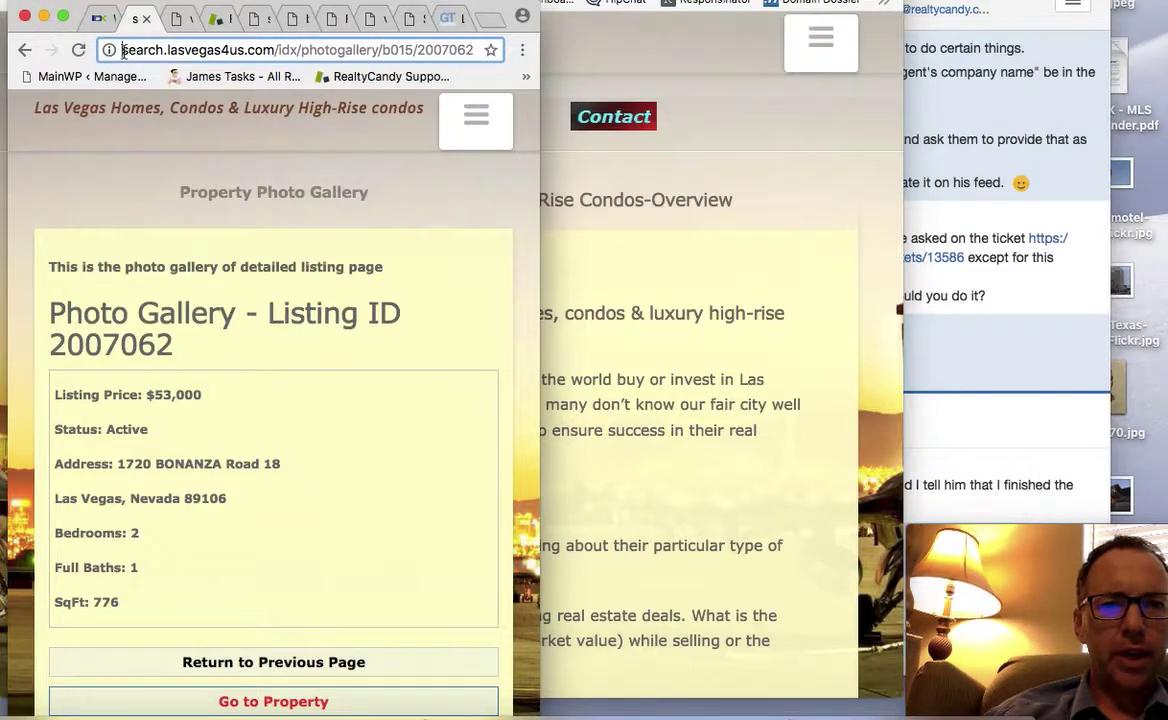
{"action": "type", "text": "https"}
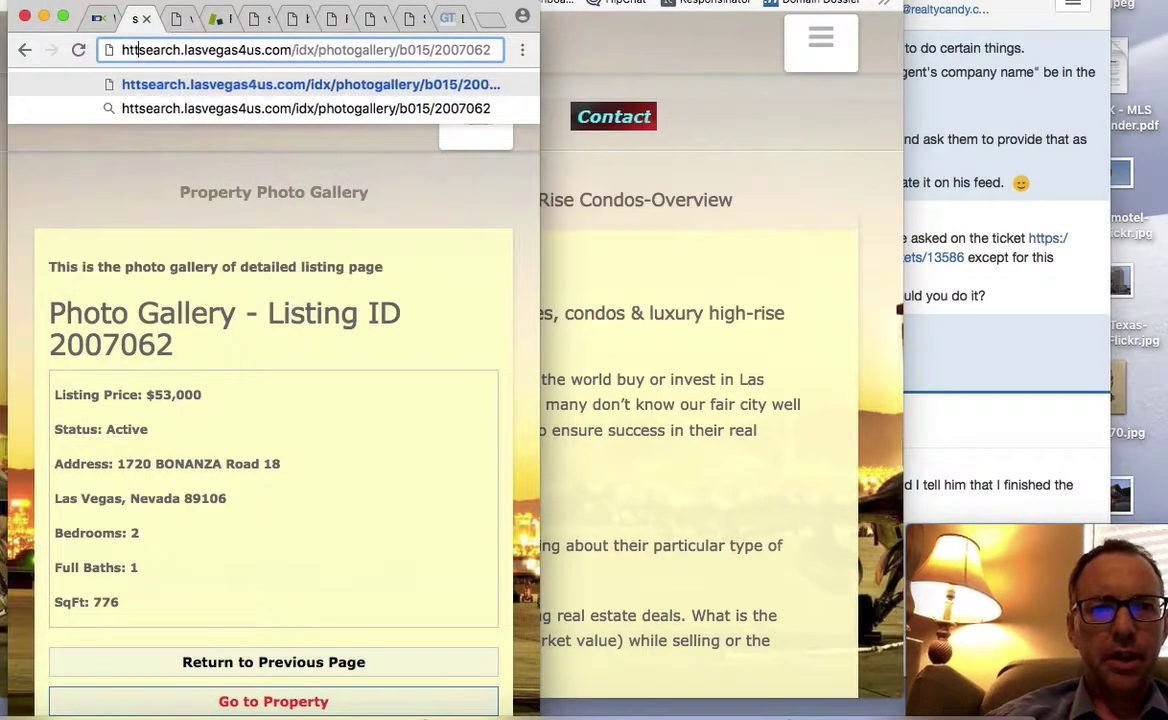
{"action": "type", "text": "://"}
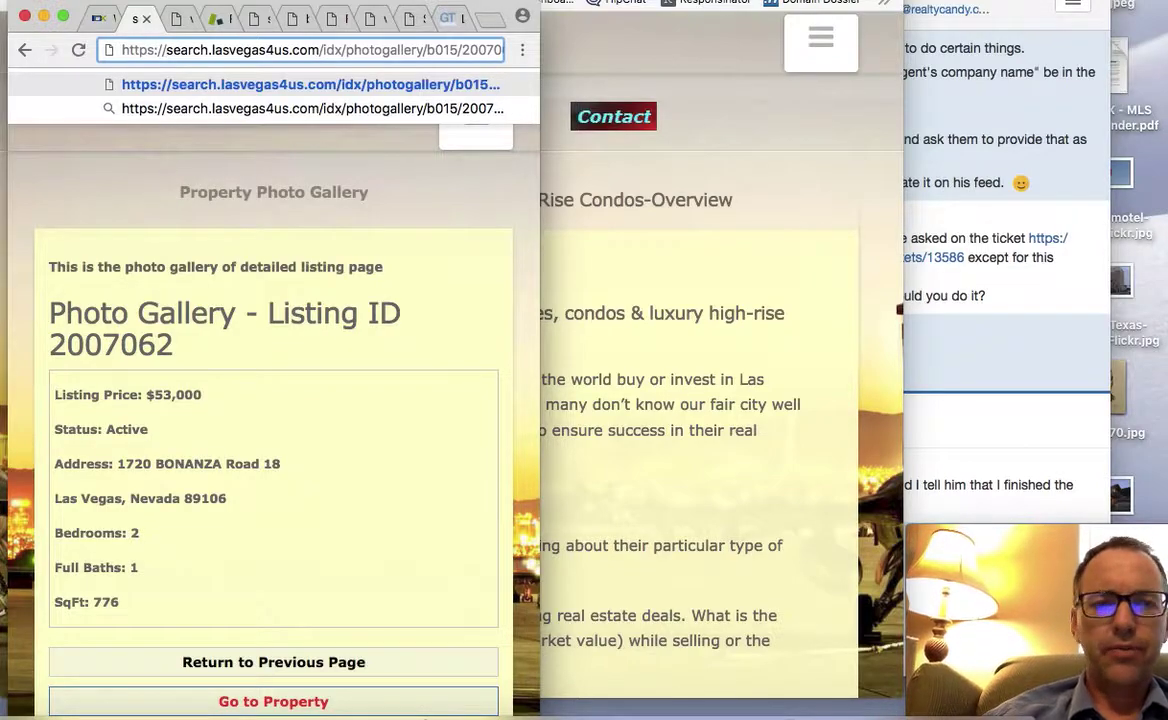
{"action": "key", "text": "Return"}
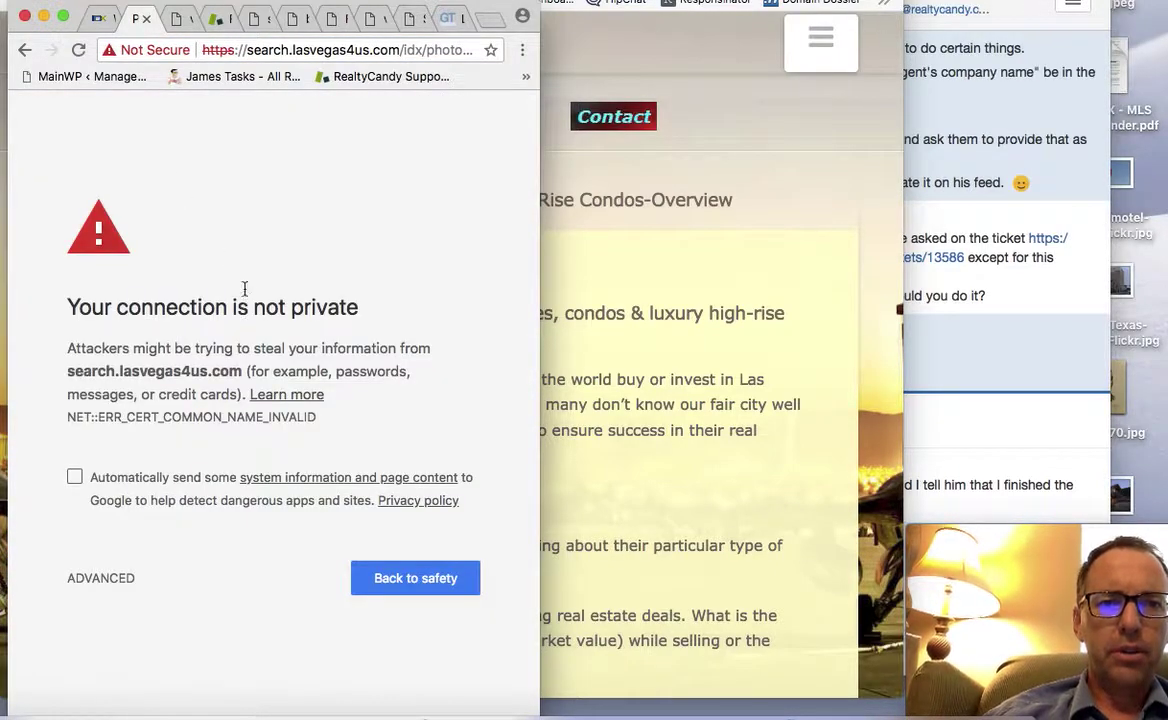
- Go back from the HTTPS warning to the HTTP photo gallery page and review its narrow layout
{"action": "left_click", "coordinate": [25, 49]}
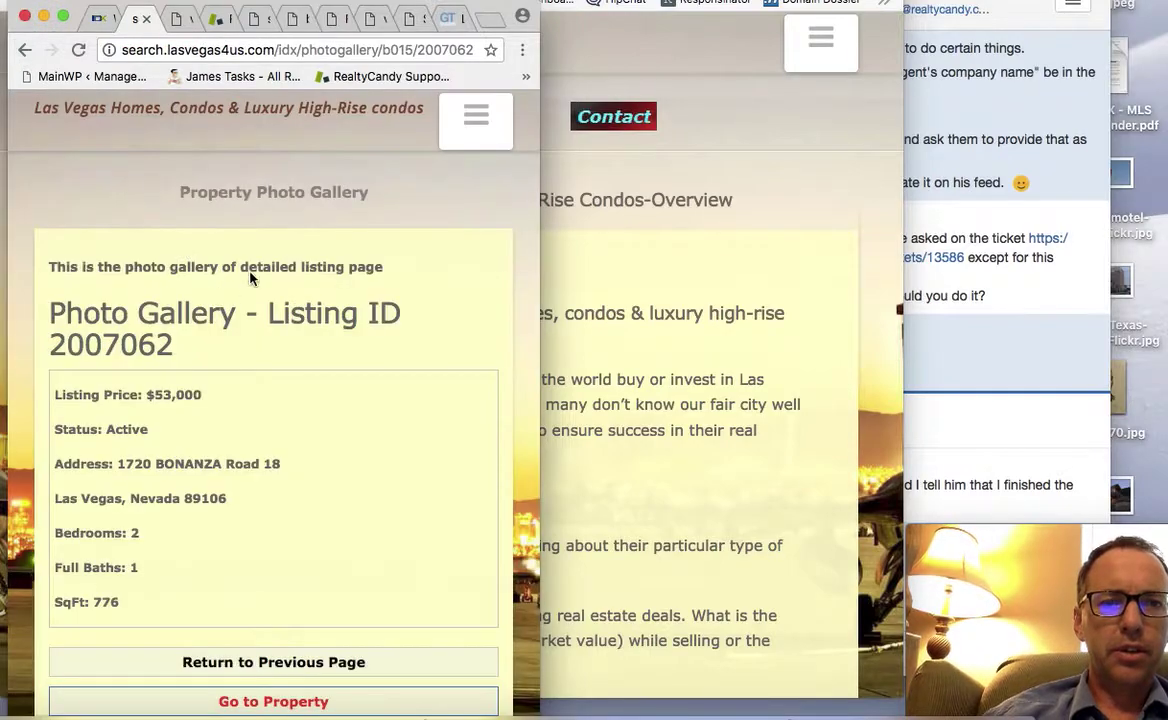
{"action": "scroll", "coordinate": [284, 310], "scroll_direction": "down", "scroll_amount": 5}
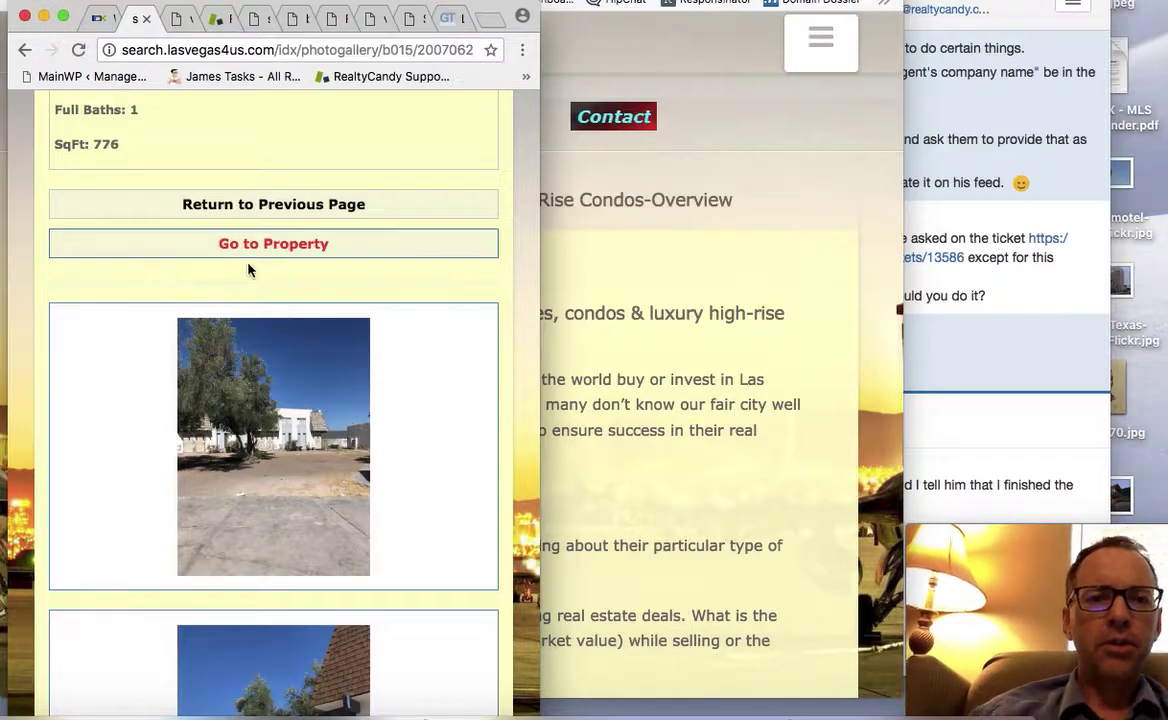
{"action": "scroll", "coordinate": [250, 268], "scroll_direction": "up", "scroll_amount": 4}
{"action": "scroll", "coordinate": [249, 270], "scroll_direction": "up", "scroll_amount": 1}
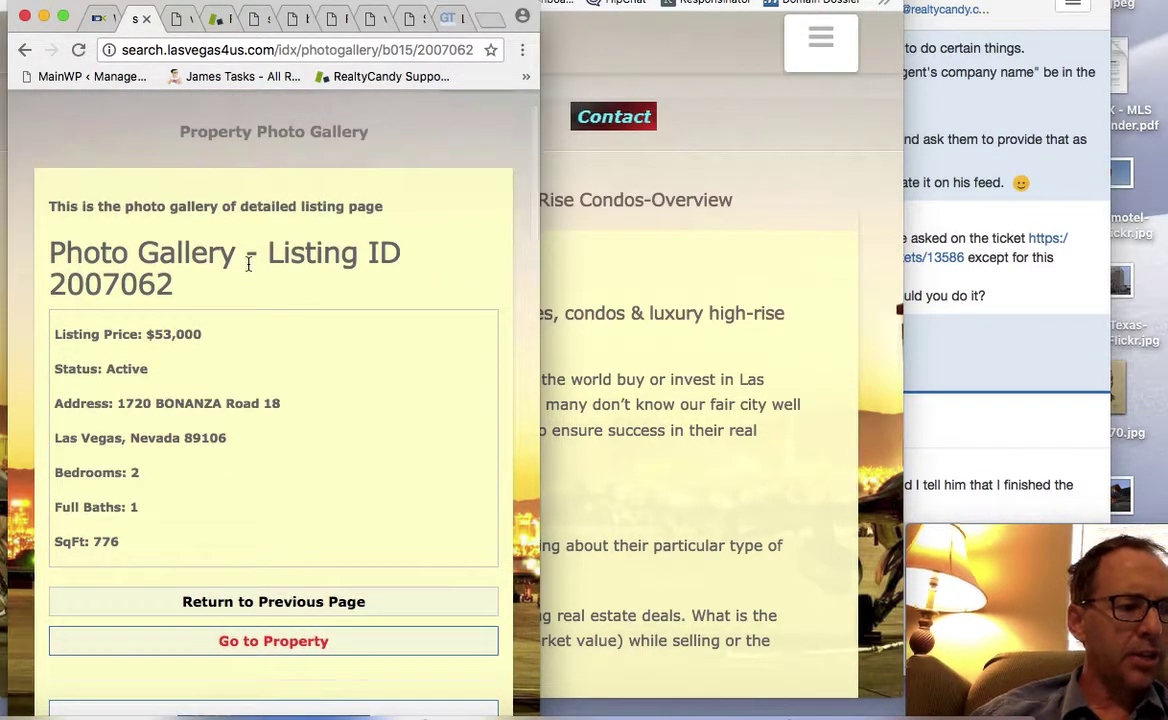
{"action": "scroll", "coordinate": [249, 263], "scroll_direction": "up", "scroll_amount": 1}
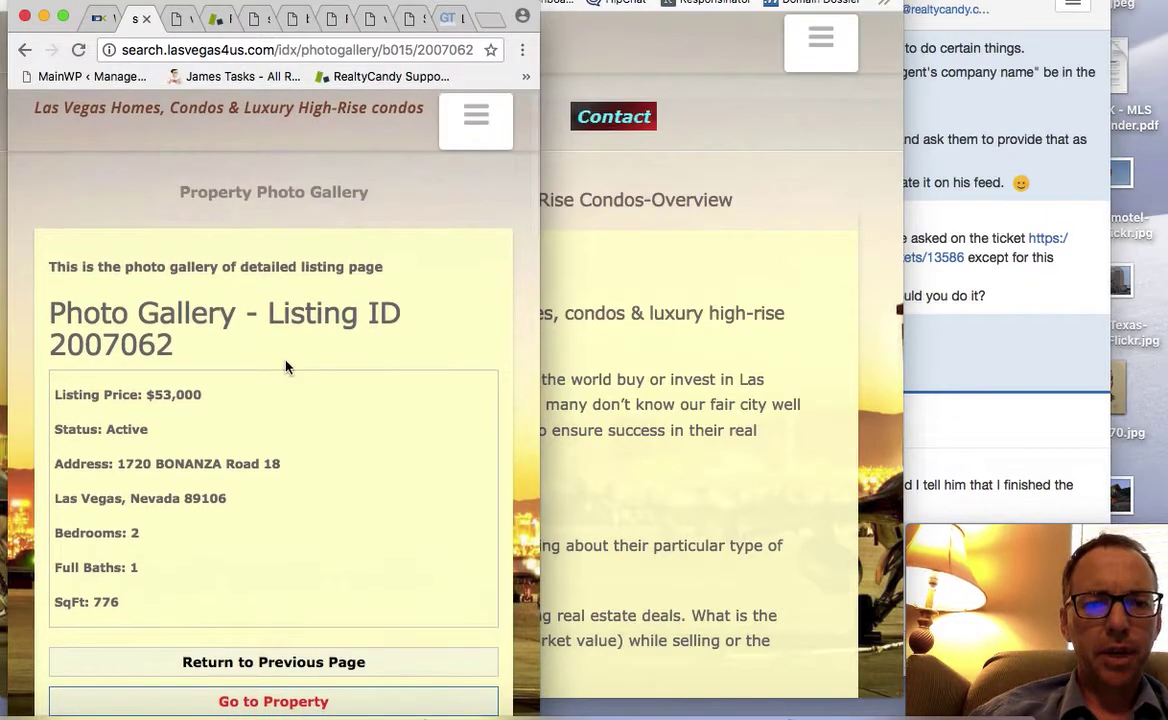
- Go from the gallery to the property details and back to the search results, checking the mobile layout of the results listings
{"action": "scroll", "coordinate": [287, 366], "scroll_direction": "down", "scroll_amount": 5}
{"action": "left_click", "coordinate": [286, 316]}
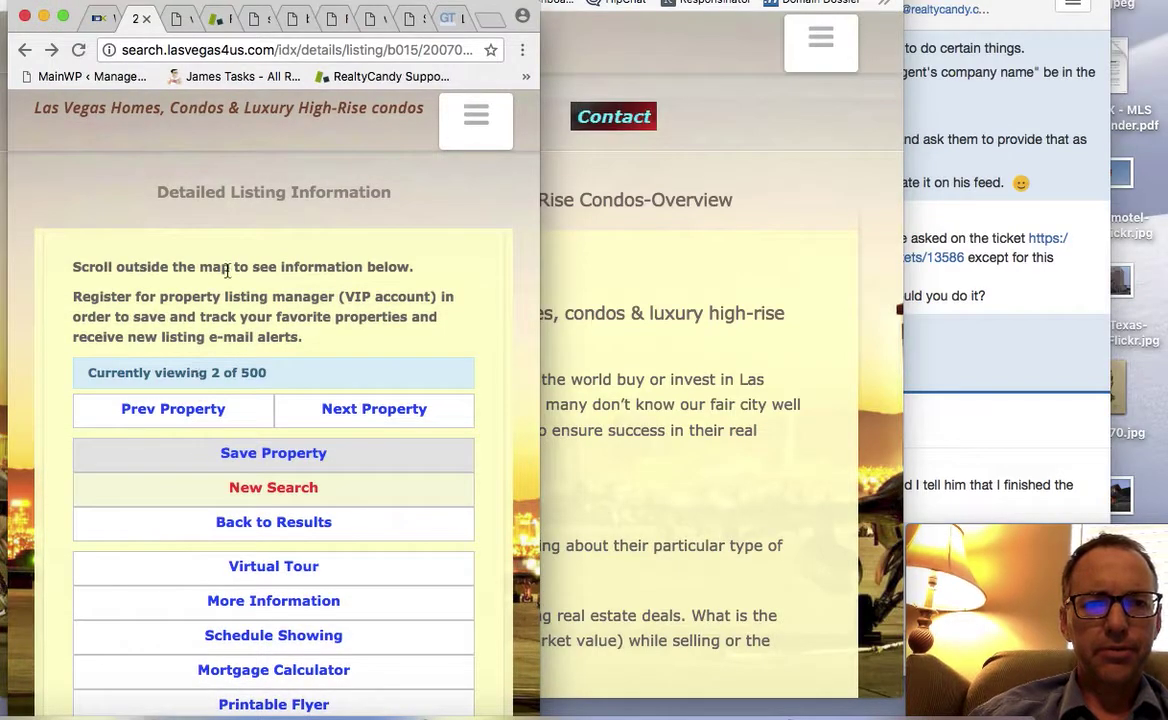
{"action": "left_click", "coordinate": [268, 534]}
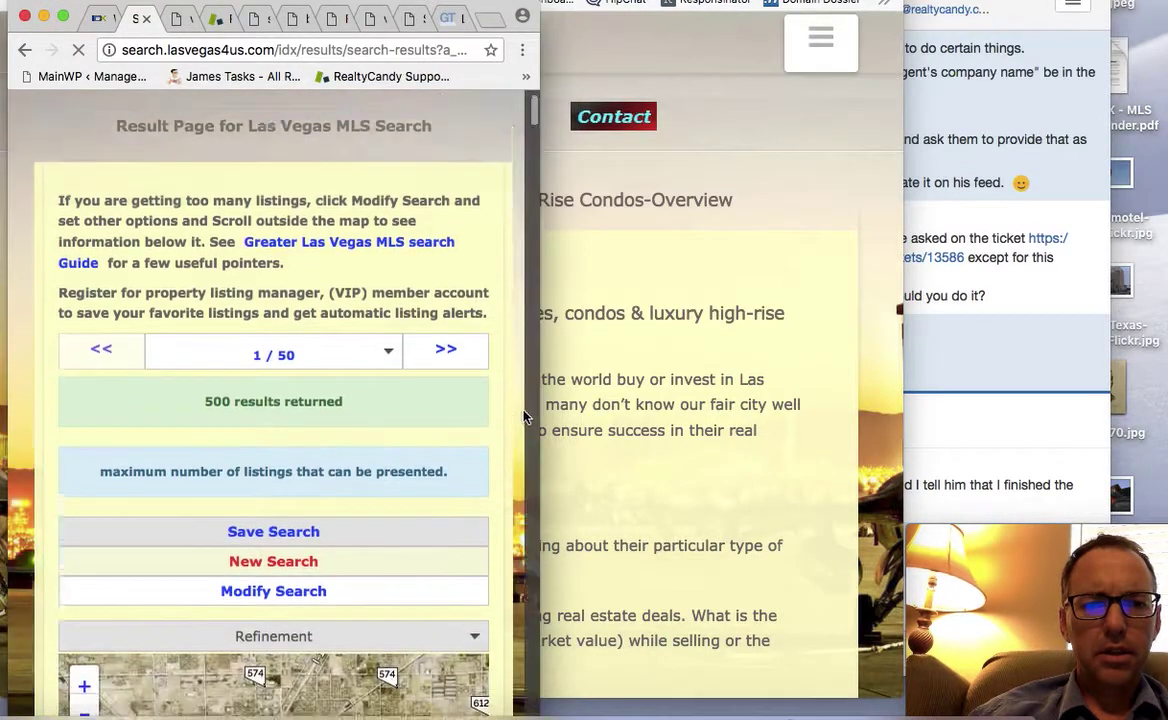
{"action": "scroll", "coordinate": [524, 416], "scroll_direction": "down", "scroll_amount": 15}
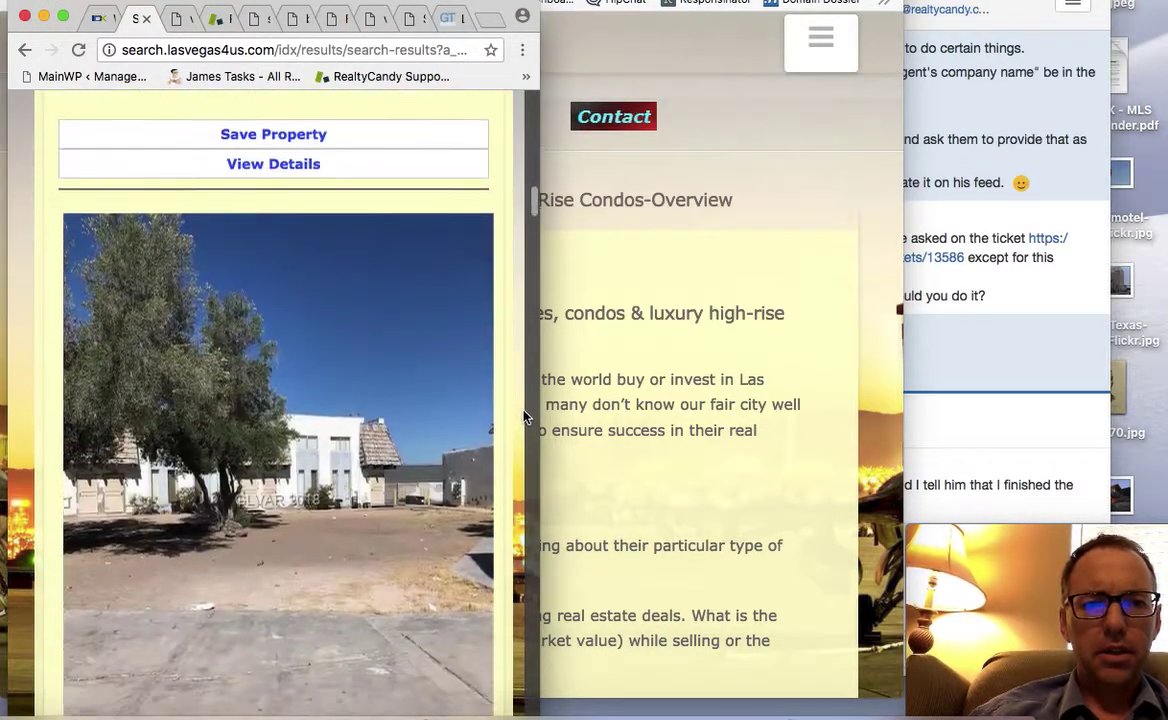
{"action": "scroll", "coordinate": [524, 416], "scroll_direction": "down", "scroll_amount": 12}
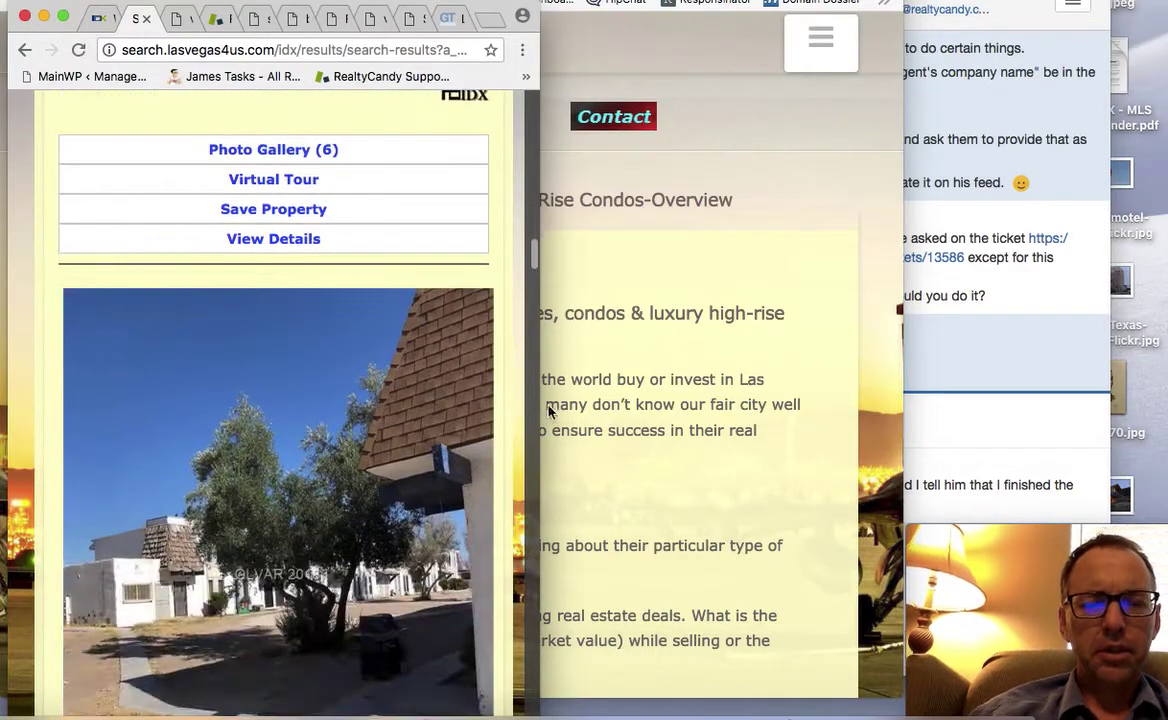
- Widen the browser window to desktop width and check the search results page's refinement form and sidebar
{"action": "left_click_drag", "start_coordinate": [545, 399], "coordinate": [1121, 334]}
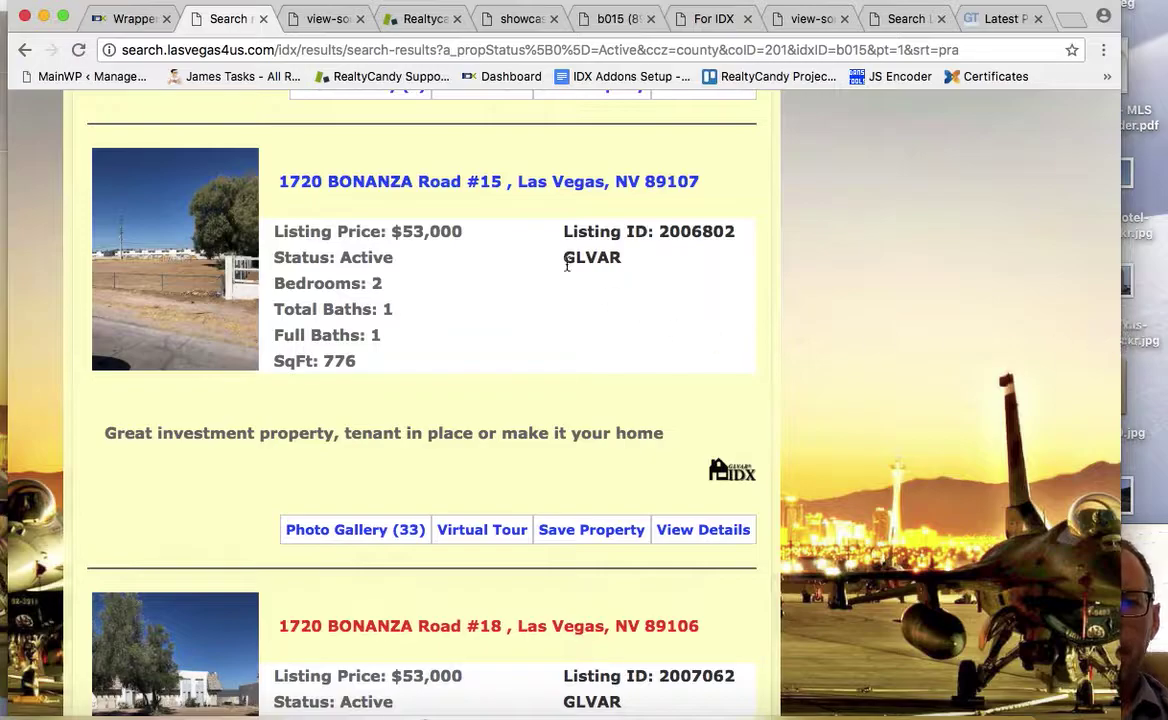
{"action": "scroll", "coordinate": [566, 263], "scroll_direction": "up", "scroll_amount": 15}
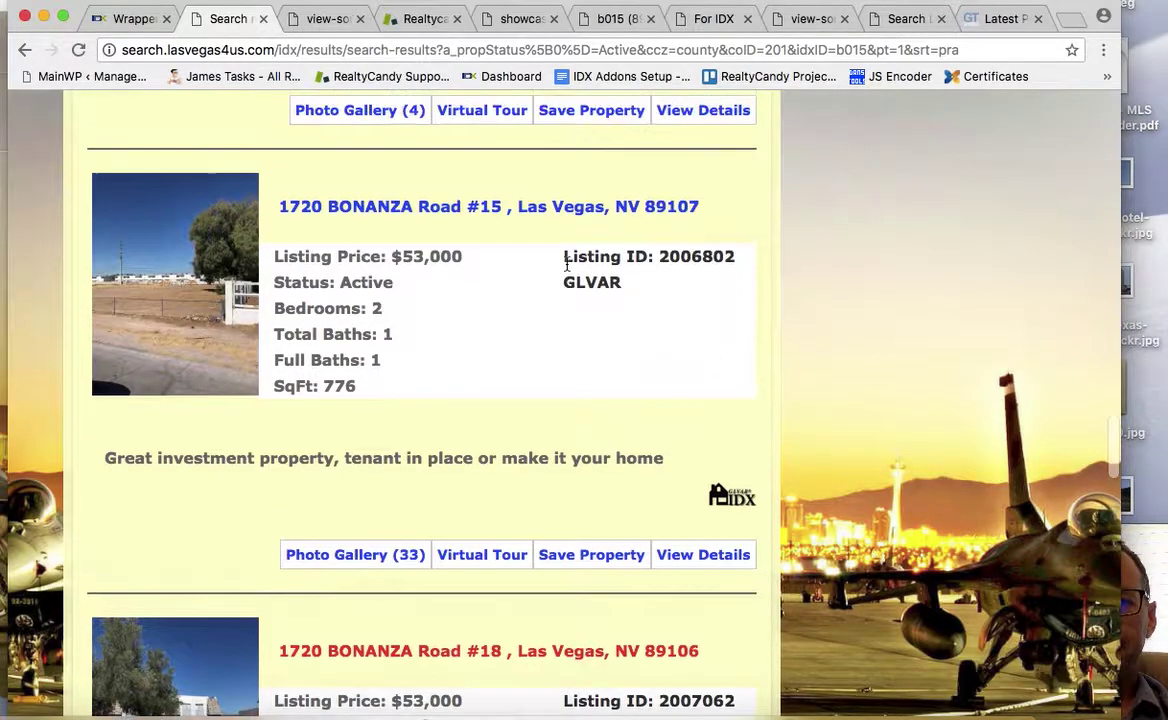
{"action": "scroll", "coordinate": [566, 263], "scroll_direction": "up", "scroll_amount": 10}
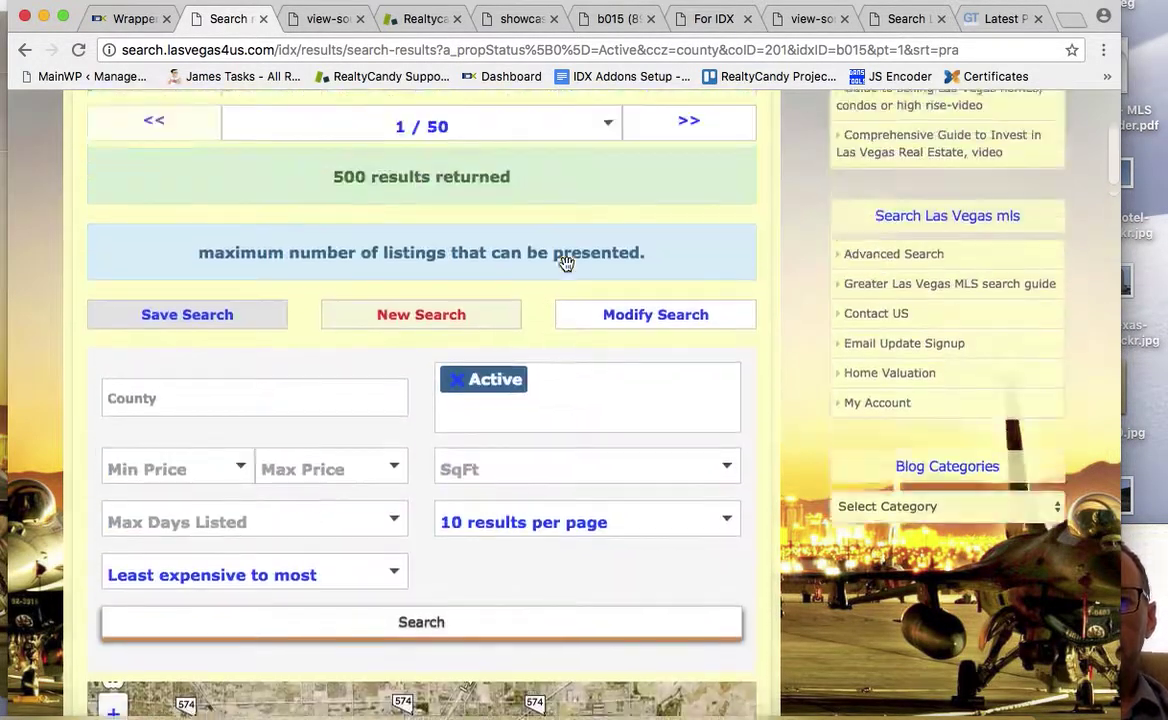
{"action": "scroll", "coordinate": [918, 380], "scroll_direction": "down", "scroll_amount": 5}
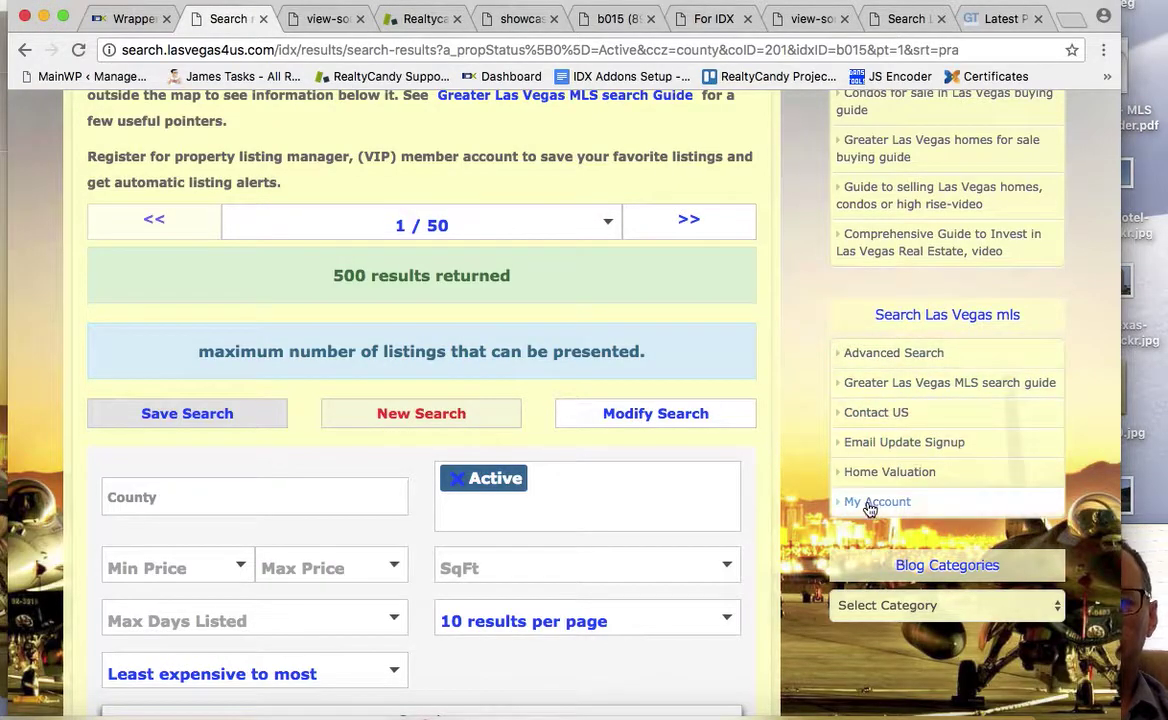
- Compare the length of the results listings with the sidebar beside them, and narrow the browser window slightly to check its response
{"action": "scroll", "coordinate": [868, 500], "scroll_direction": "down", "scroll_amount": 15}
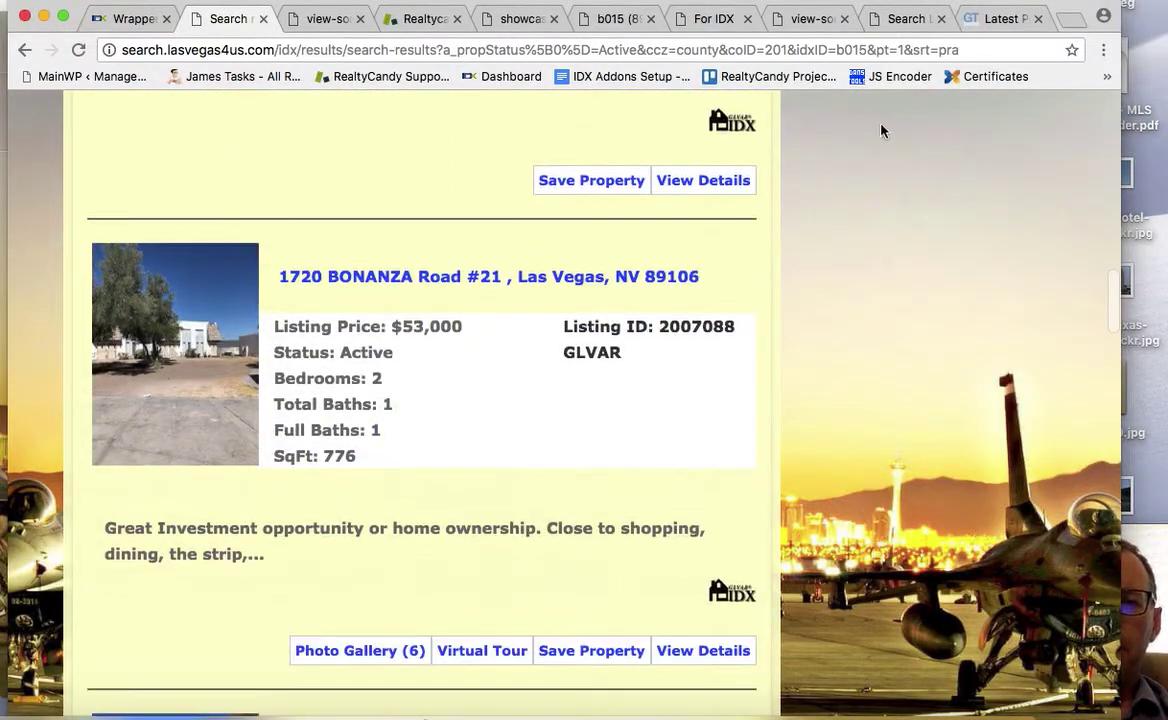
{"action": "scroll", "coordinate": [948, 505], "scroll_direction": "down", "scroll_amount": 3}
{"action": "scroll", "coordinate": [948, 505], "scroll_direction": "down", "scroll_amount": 15}
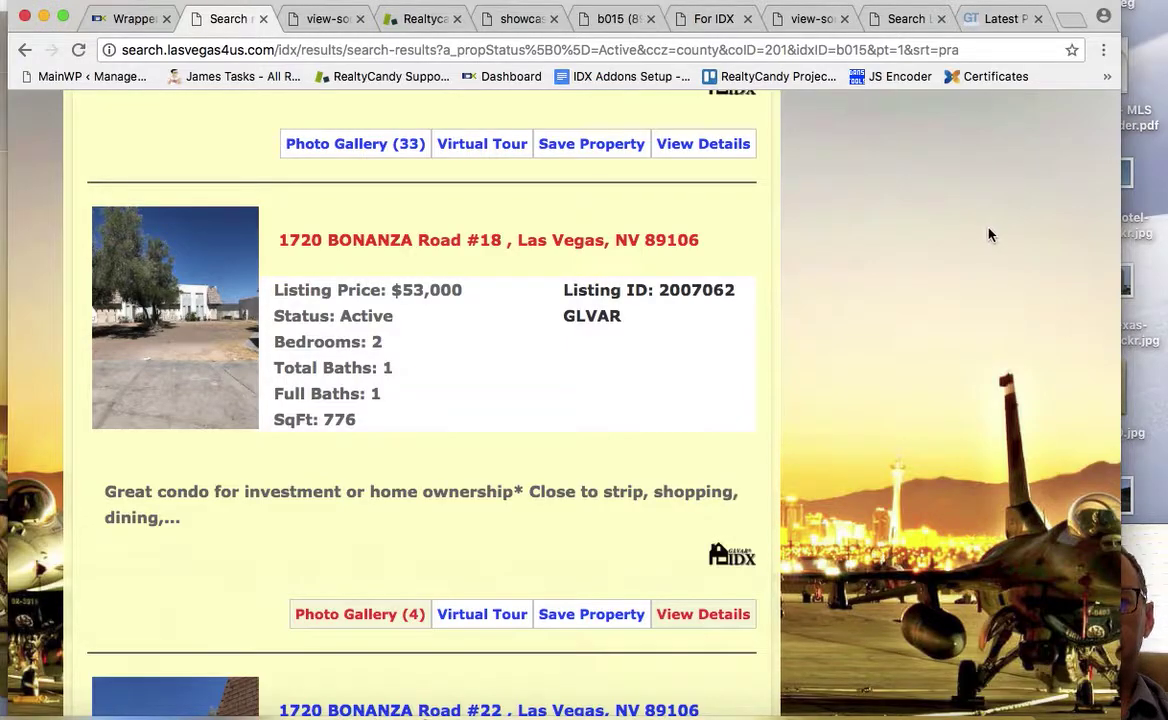
{"action": "scroll", "coordinate": [959, 181], "scroll_direction": "up", "scroll_amount": 18}
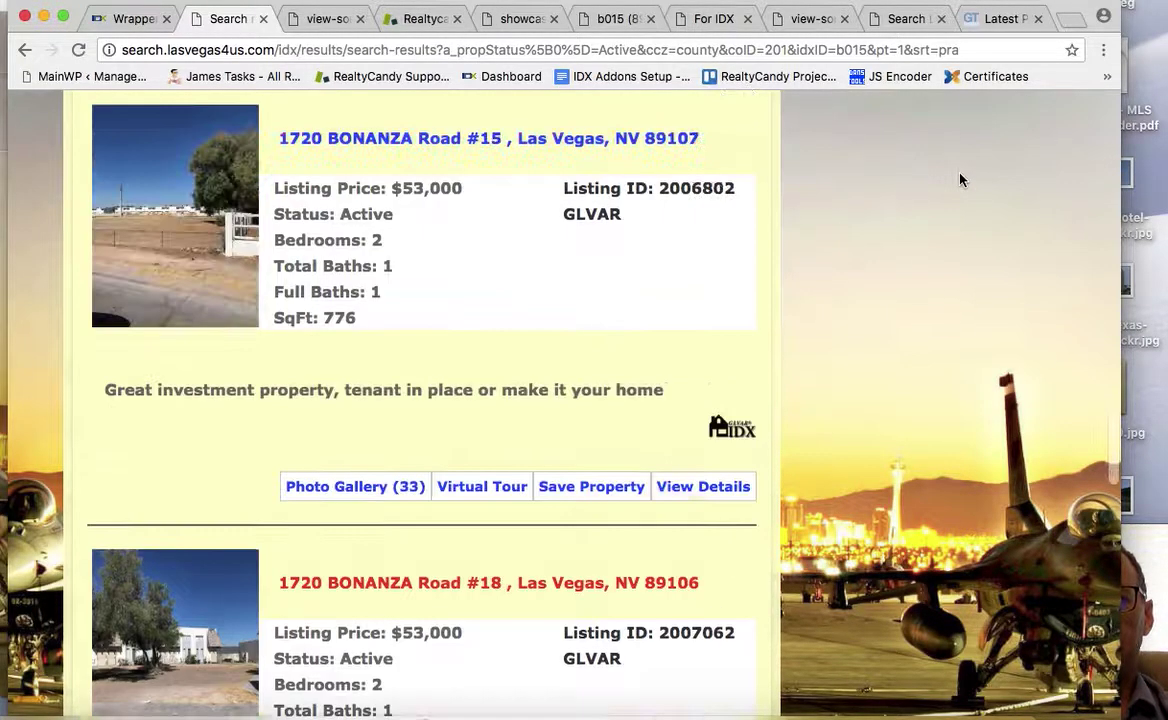
{"action": "scroll", "coordinate": [959, 181], "scroll_direction": "up", "scroll_amount": 15}
{"action": "scroll", "coordinate": [909, 557], "scroll_direction": "down", "scroll_amount": 5}
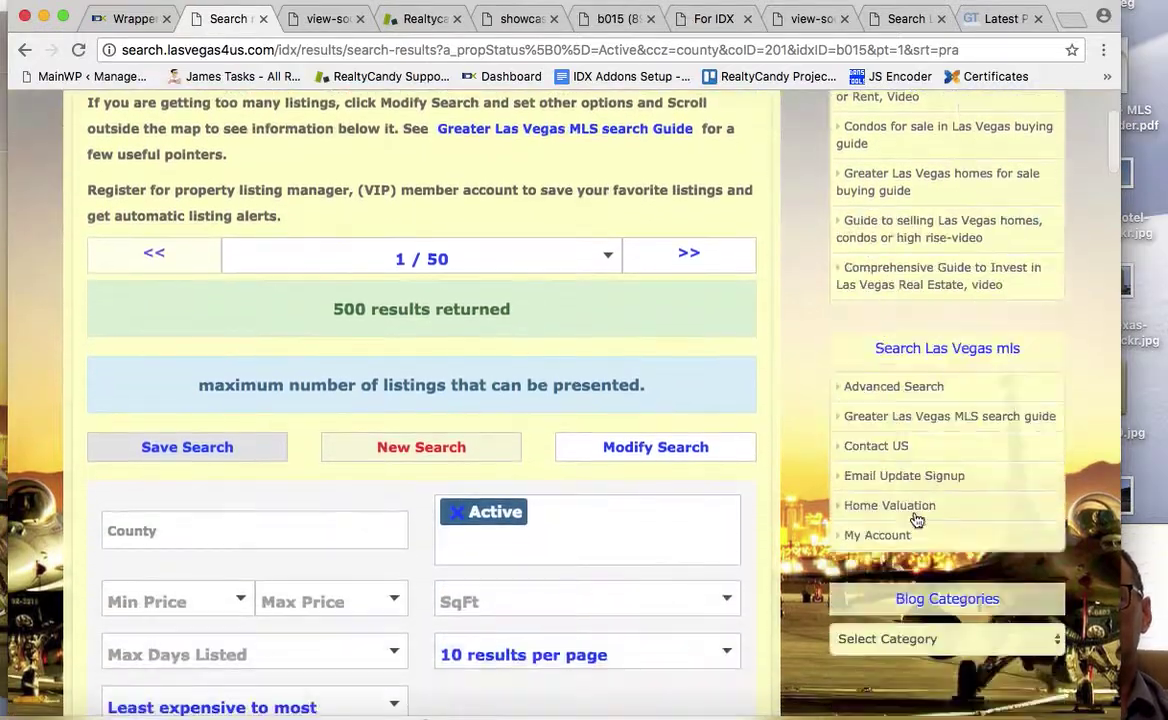
{"action": "scroll", "coordinate": [909, 557], "scroll_direction": "down", "scroll_amount": 15}
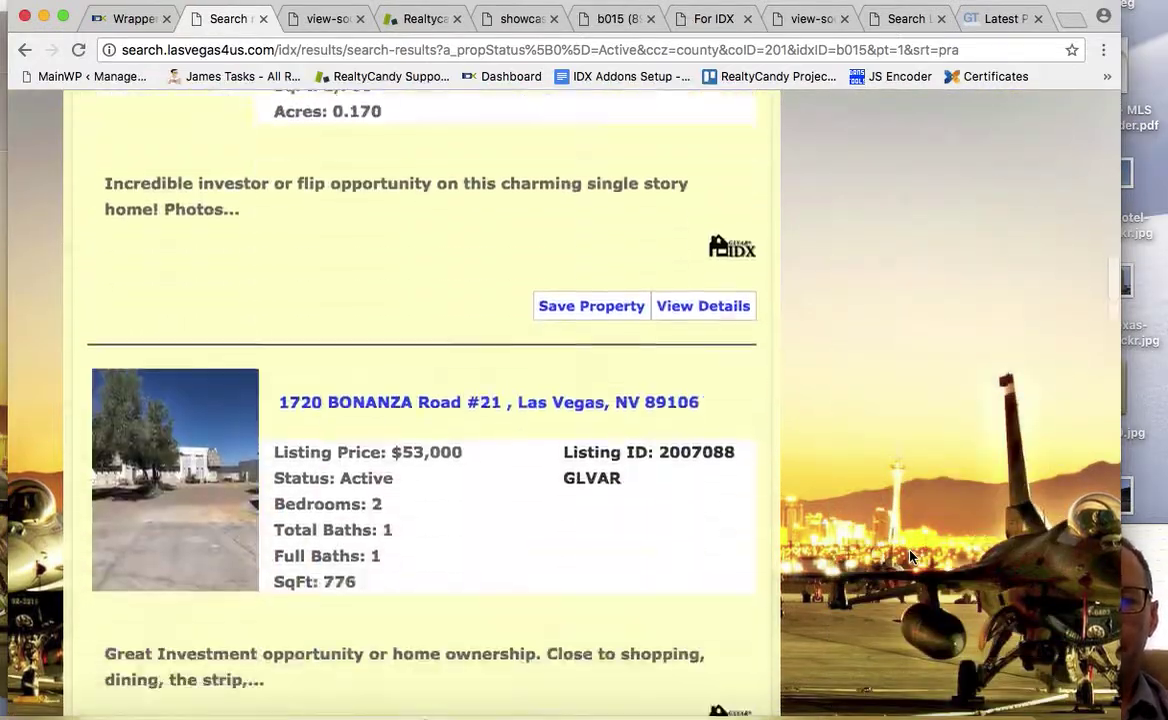
{"action": "scroll", "coordinate": [909, 557], "scroll_direction": "down", "scroll_amount": 15}
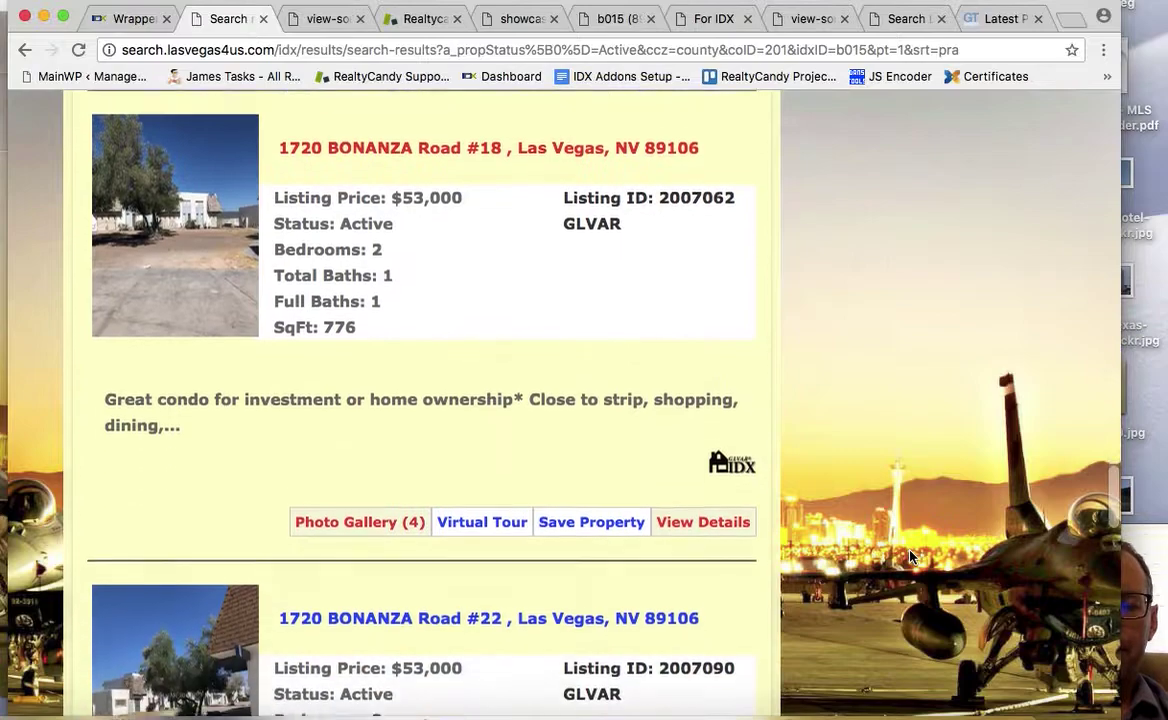
{"action": "scroll", "coordinate": [909, 557], "scroll_direction": "down", "scroll_amount": 3}
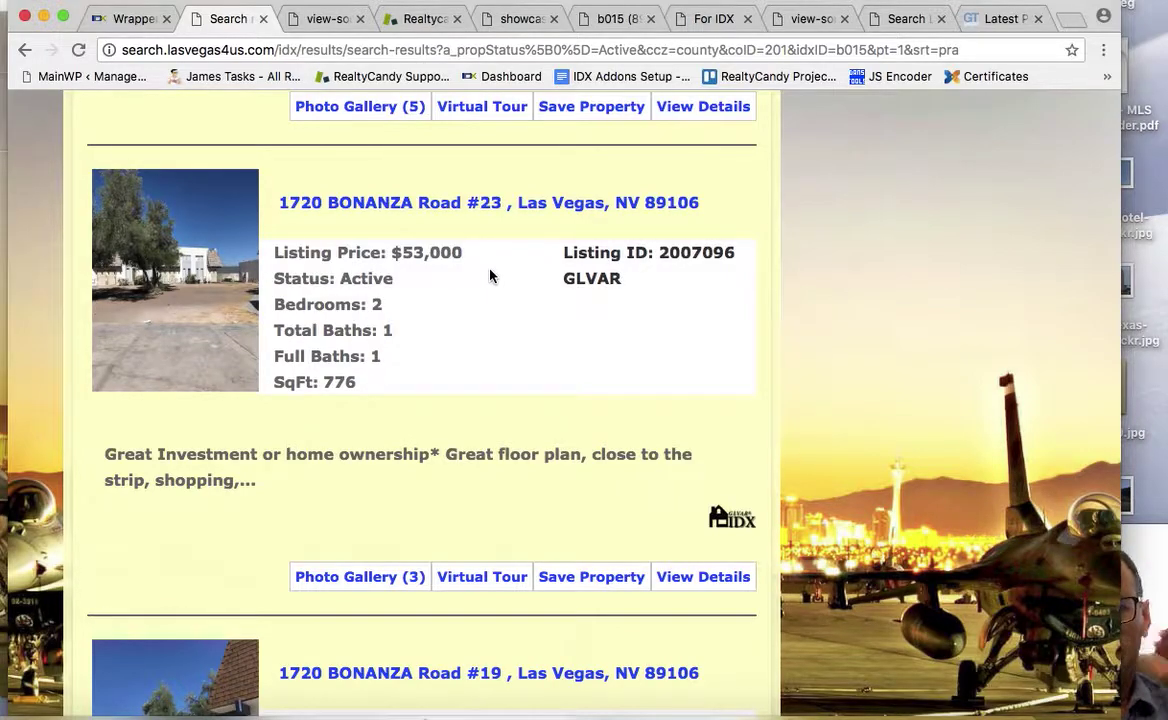
{"action": "scroll", "coordinate": [490, 276], "scroll_direction": "down", "scroll_amount": 15}
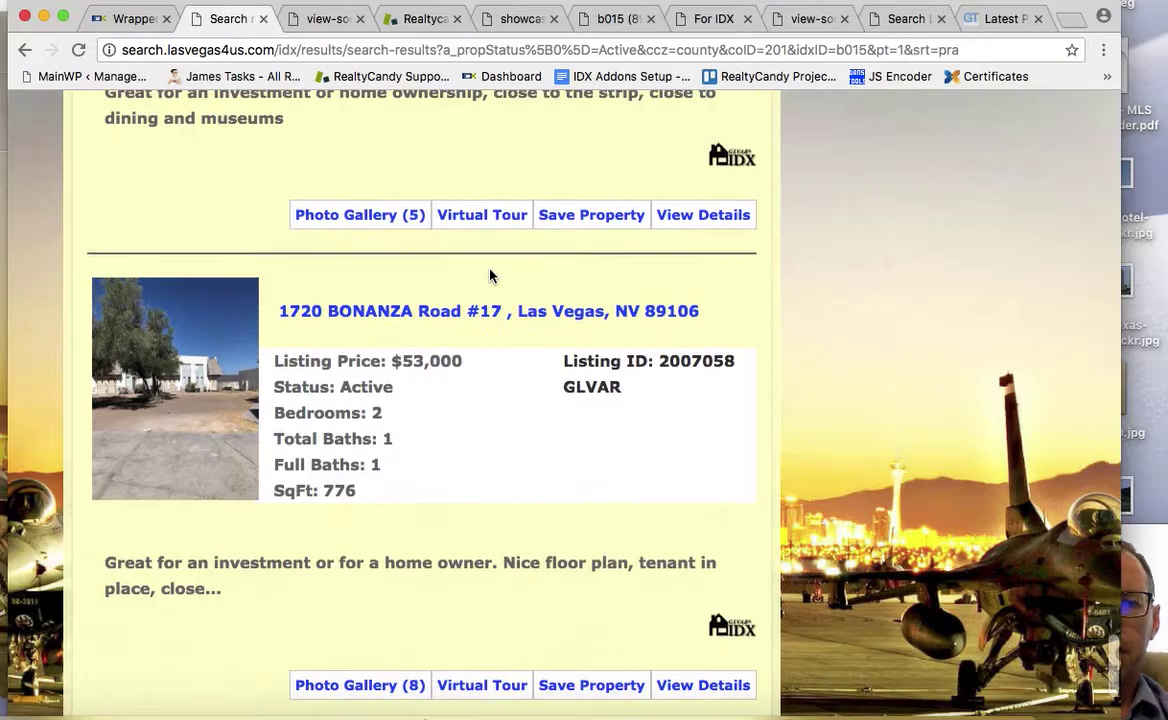
{"action": "scroll", "coordinate": [490, 270], "scroll_direction": "up", "scroll_amount": 20}
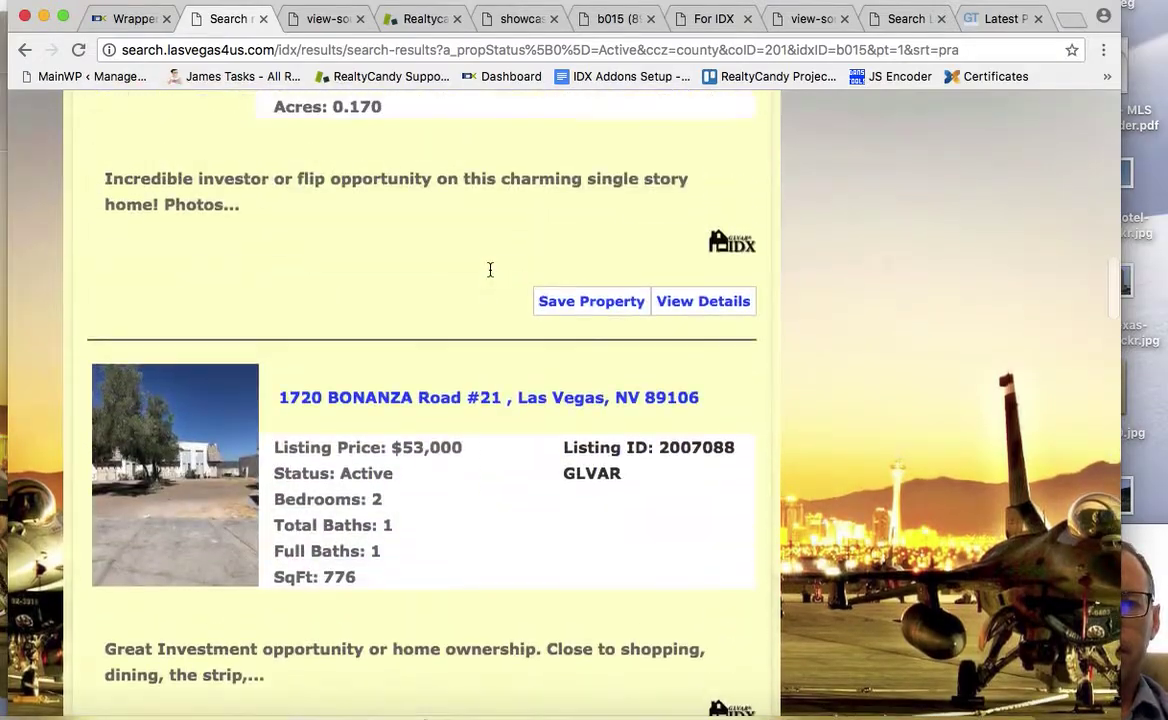
{"action": "scroll", "coordinate": [490, 275], "scroll_direction": "up", "scroll_amount": 8}
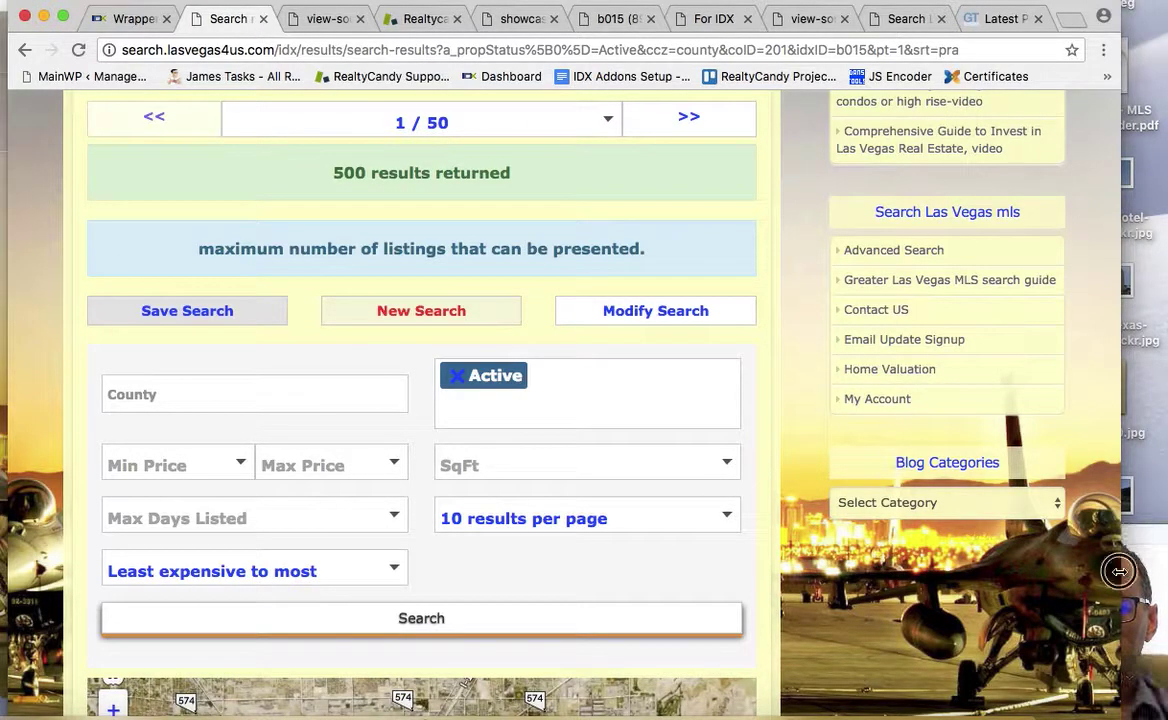
{"action": "left_click_drag", "start_coordinate": [1116, 568], "coordinate": [935, 568]}
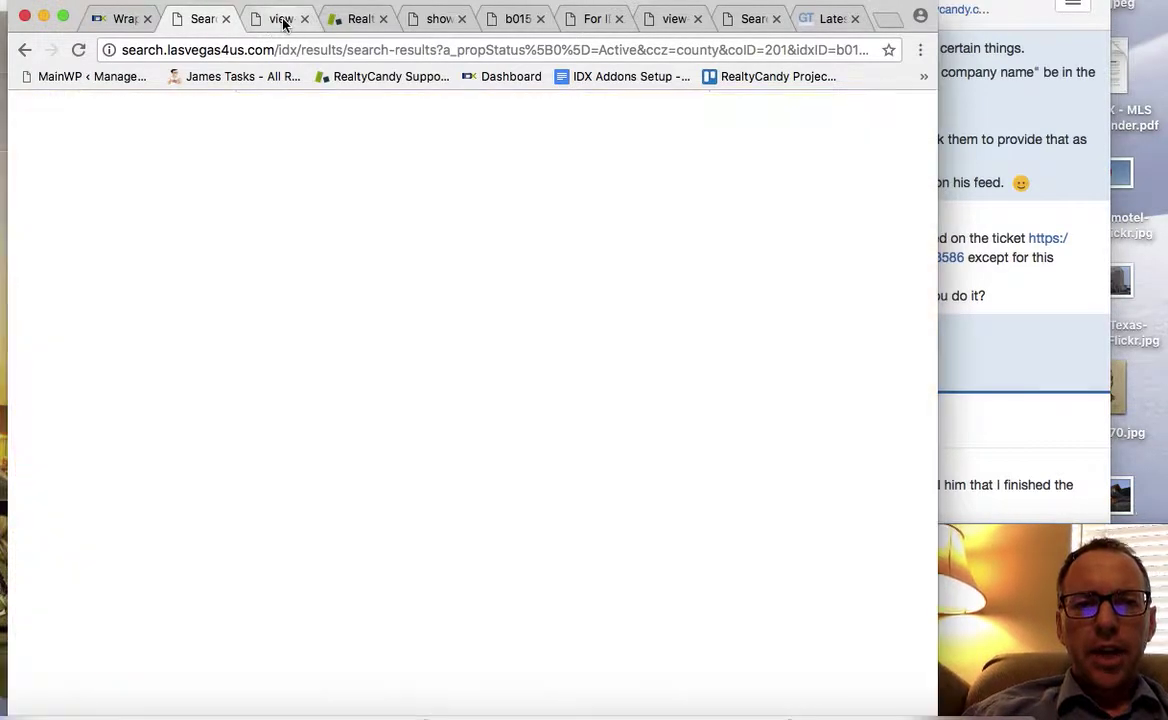
- Load app.leadercrm.com/register in the browser tab that holds the listing's page source
{"action": "left_click", "coordinate": [281, 19]}
{"action": "key", "text": "super+l"}
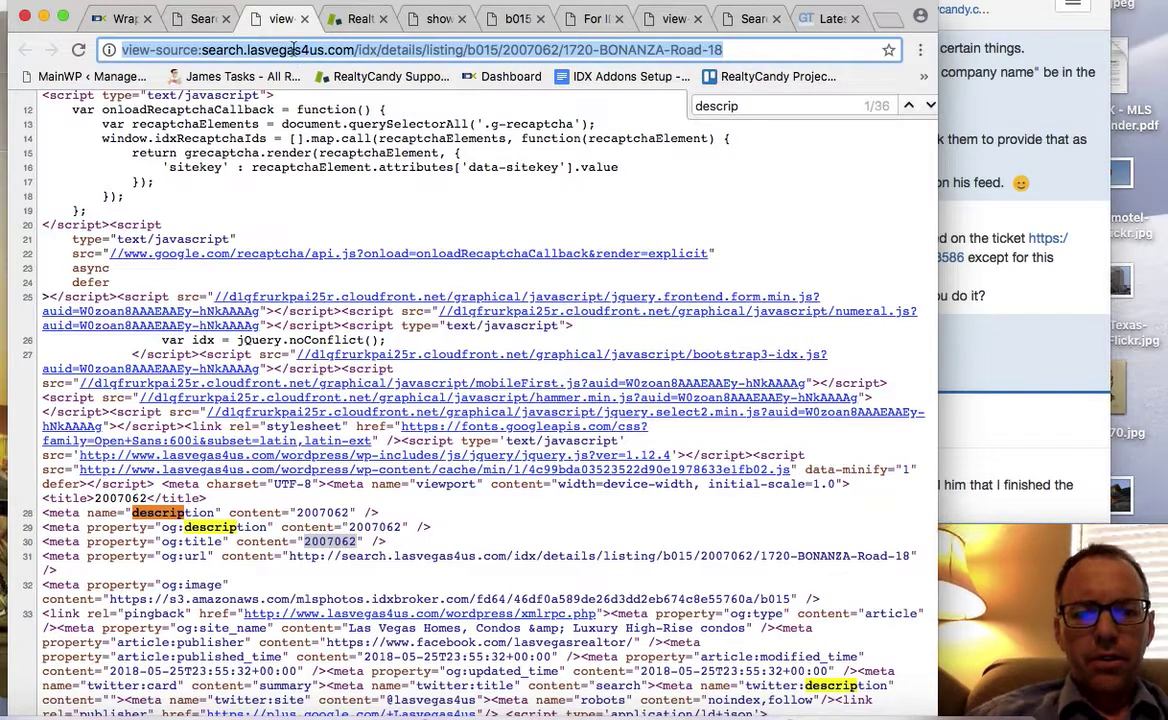
{"action": "type", "text": "app.lead"}
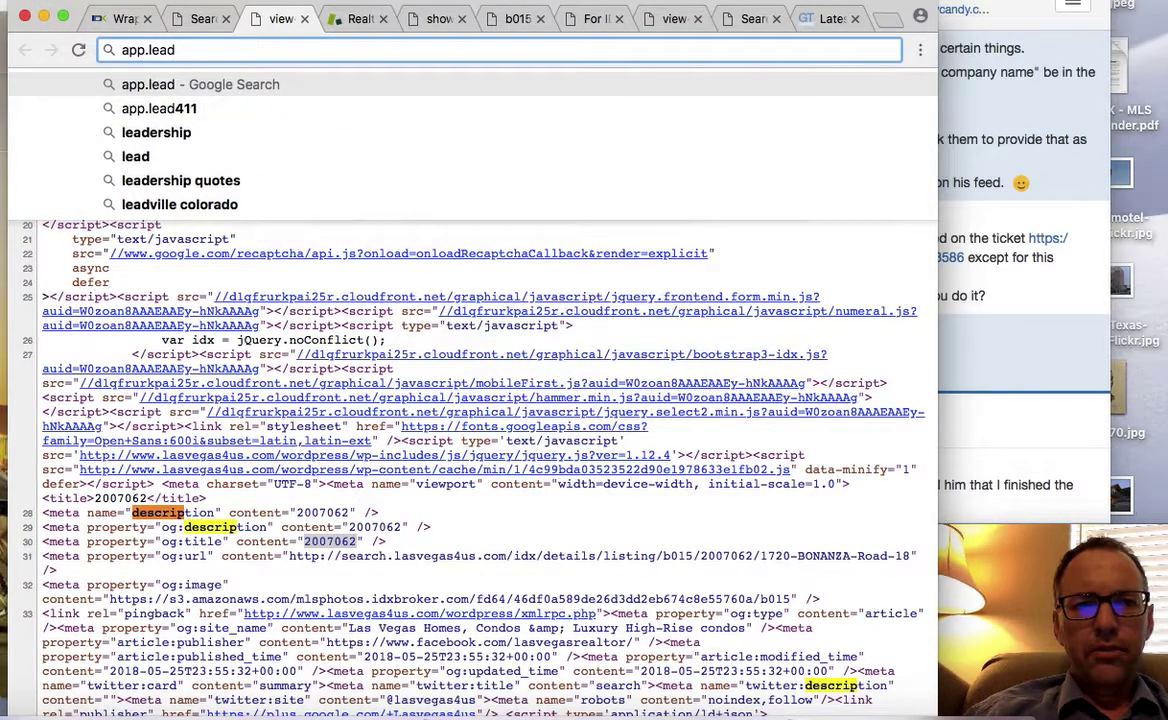
{"action": "type", "text": "erc"}
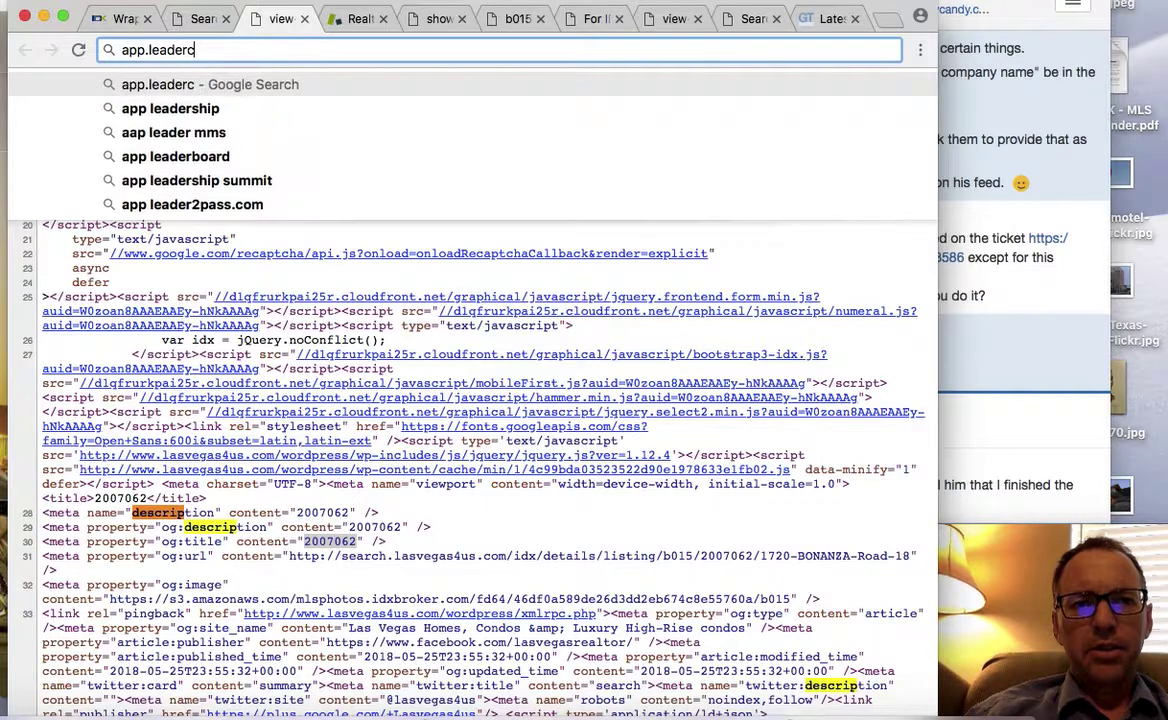
{"action": "type", "text": "rm.com/"}
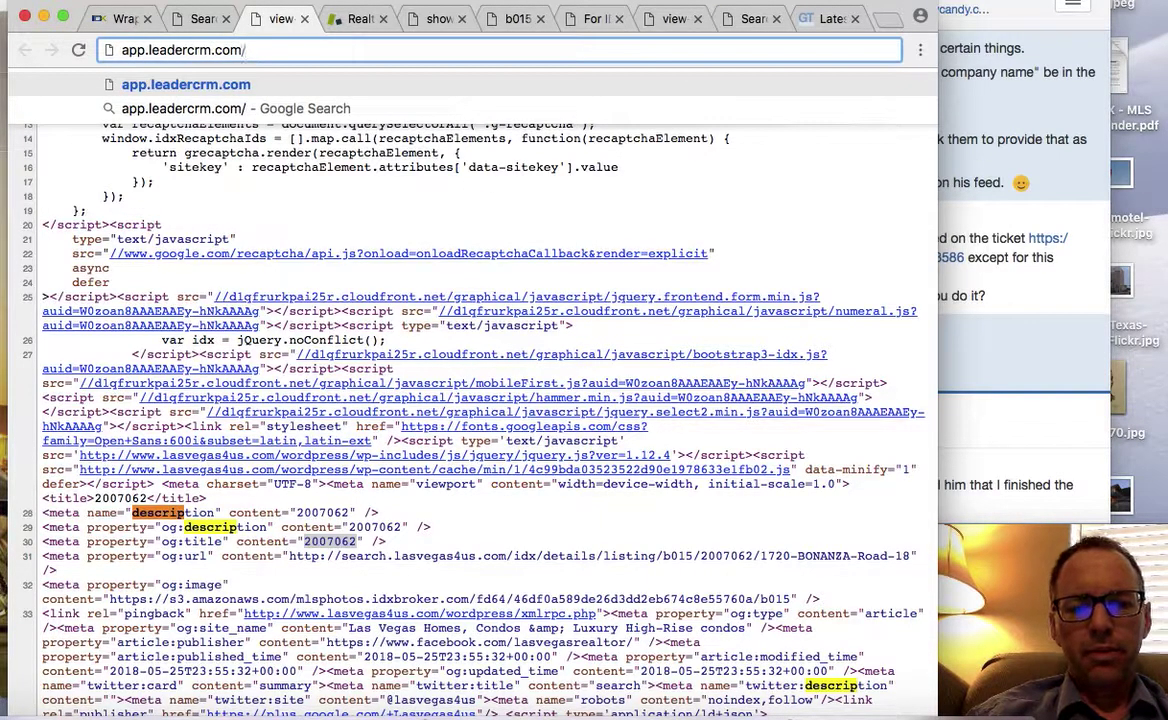
{"action": "type", "text": "register"}
{"action": "key", "text": "Return"}
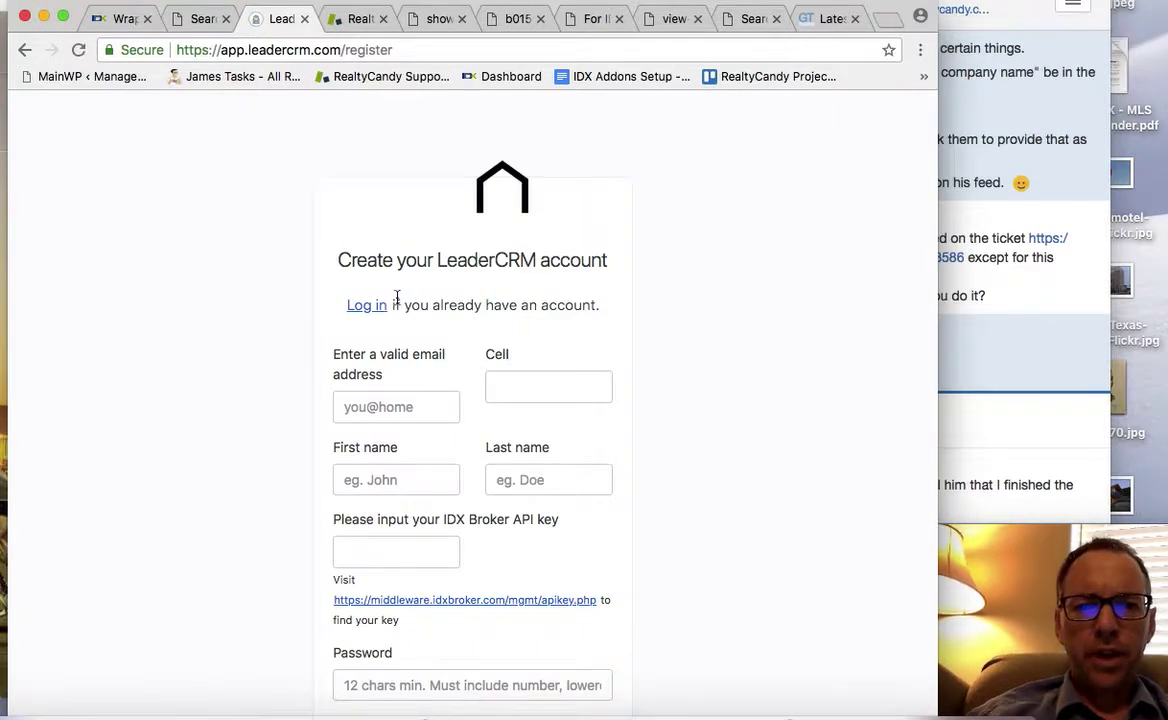
- Review the LeaderCRM registration form, including its contact, IDX Broker API key and password fields
{"action": "scroll", "coordinate": [397, 297], "scroll_direction": "down", "scroll_amount": 2}
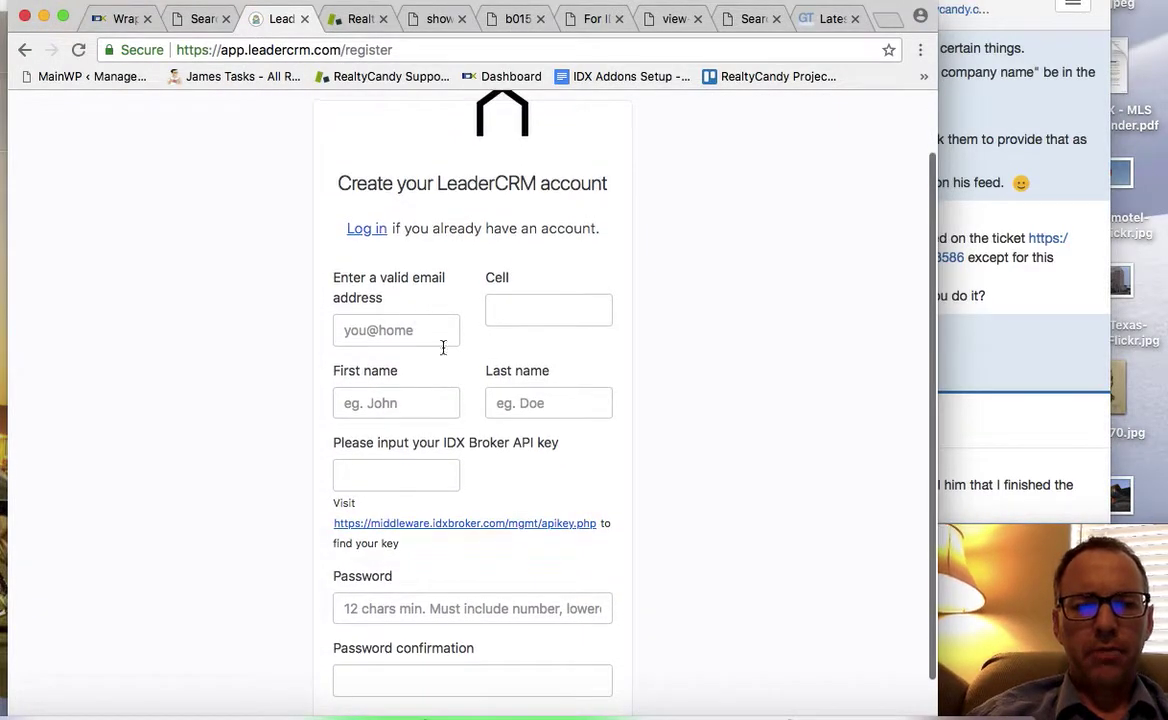
{"action": "scroll", "coordinate": [460, 370], "scroll_direction": "down", "scroll_amount": 2}
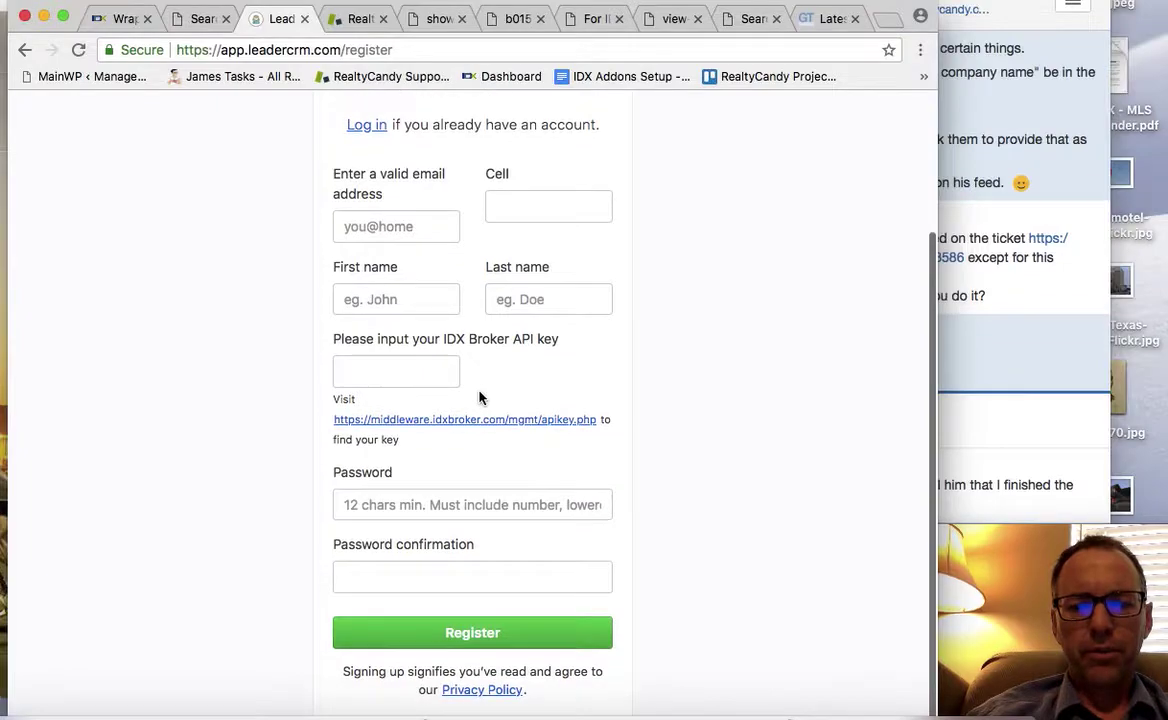
{"action": "scroll", "coordinate": [479, 398], "scroll_direction": "up", "scroll_amount": 3}
{"action": "scroll", "coordinate": [479, 398], "scroll_direction": "down", "scroll_amount": 3}
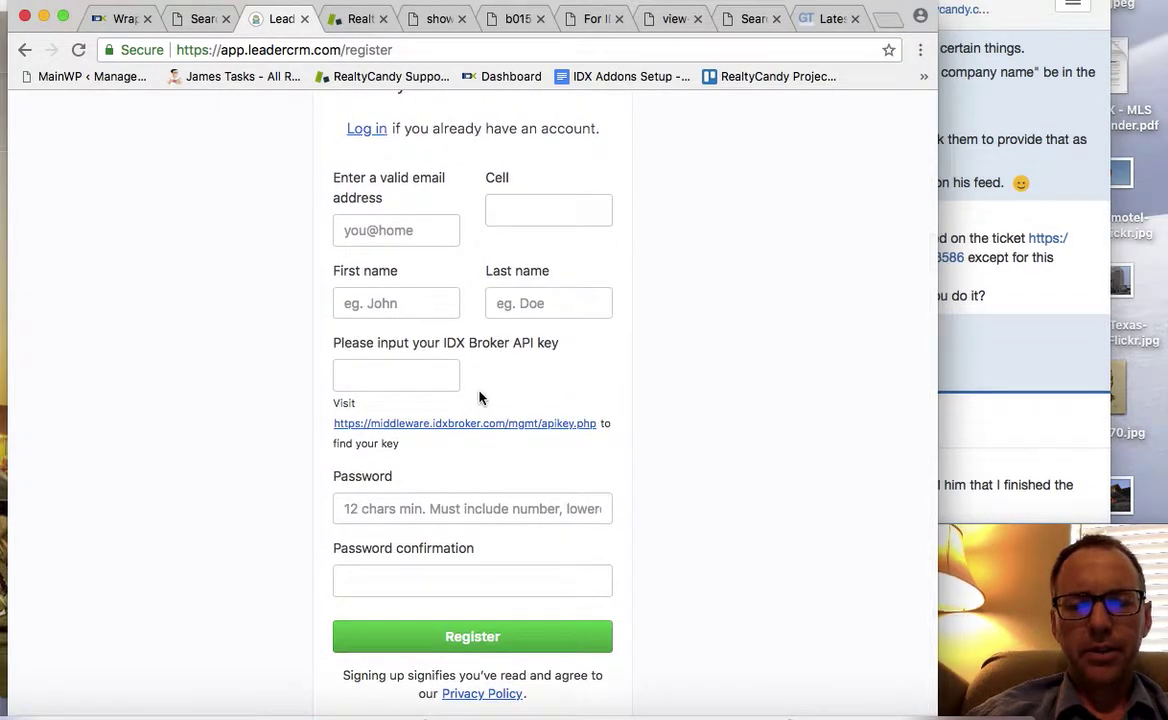
{"action": "scroll", "coordinate": [479, 398], "scroll_direction": "up", "scroll_amount": 3}
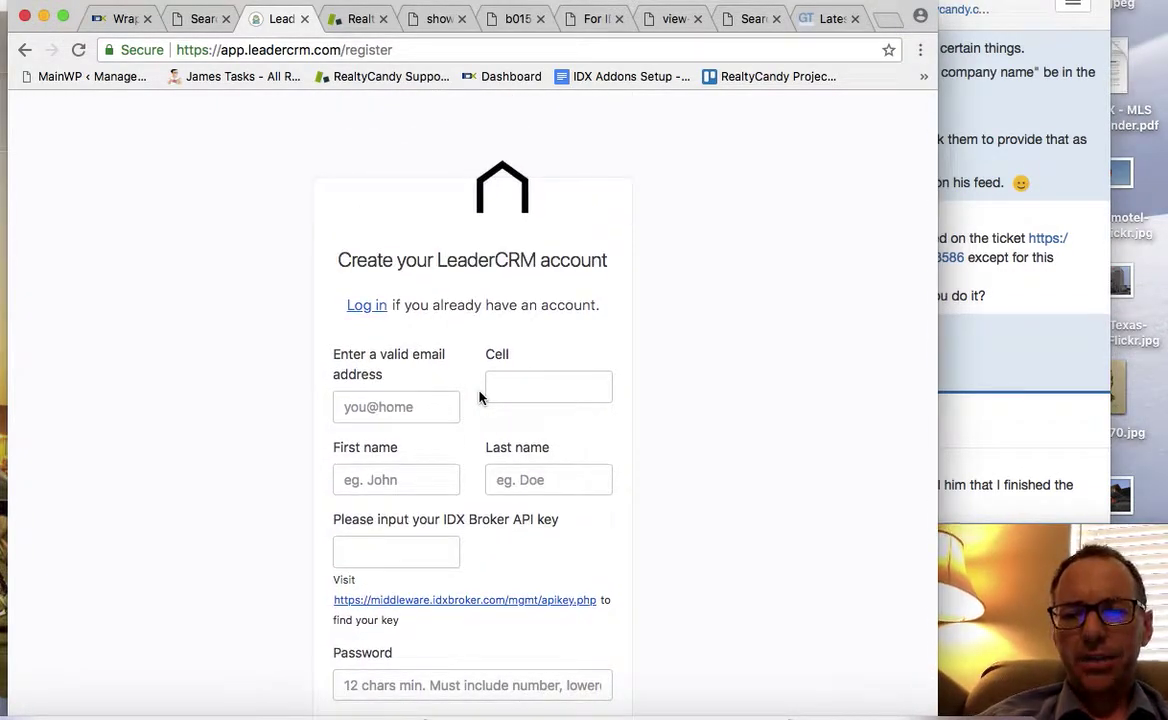